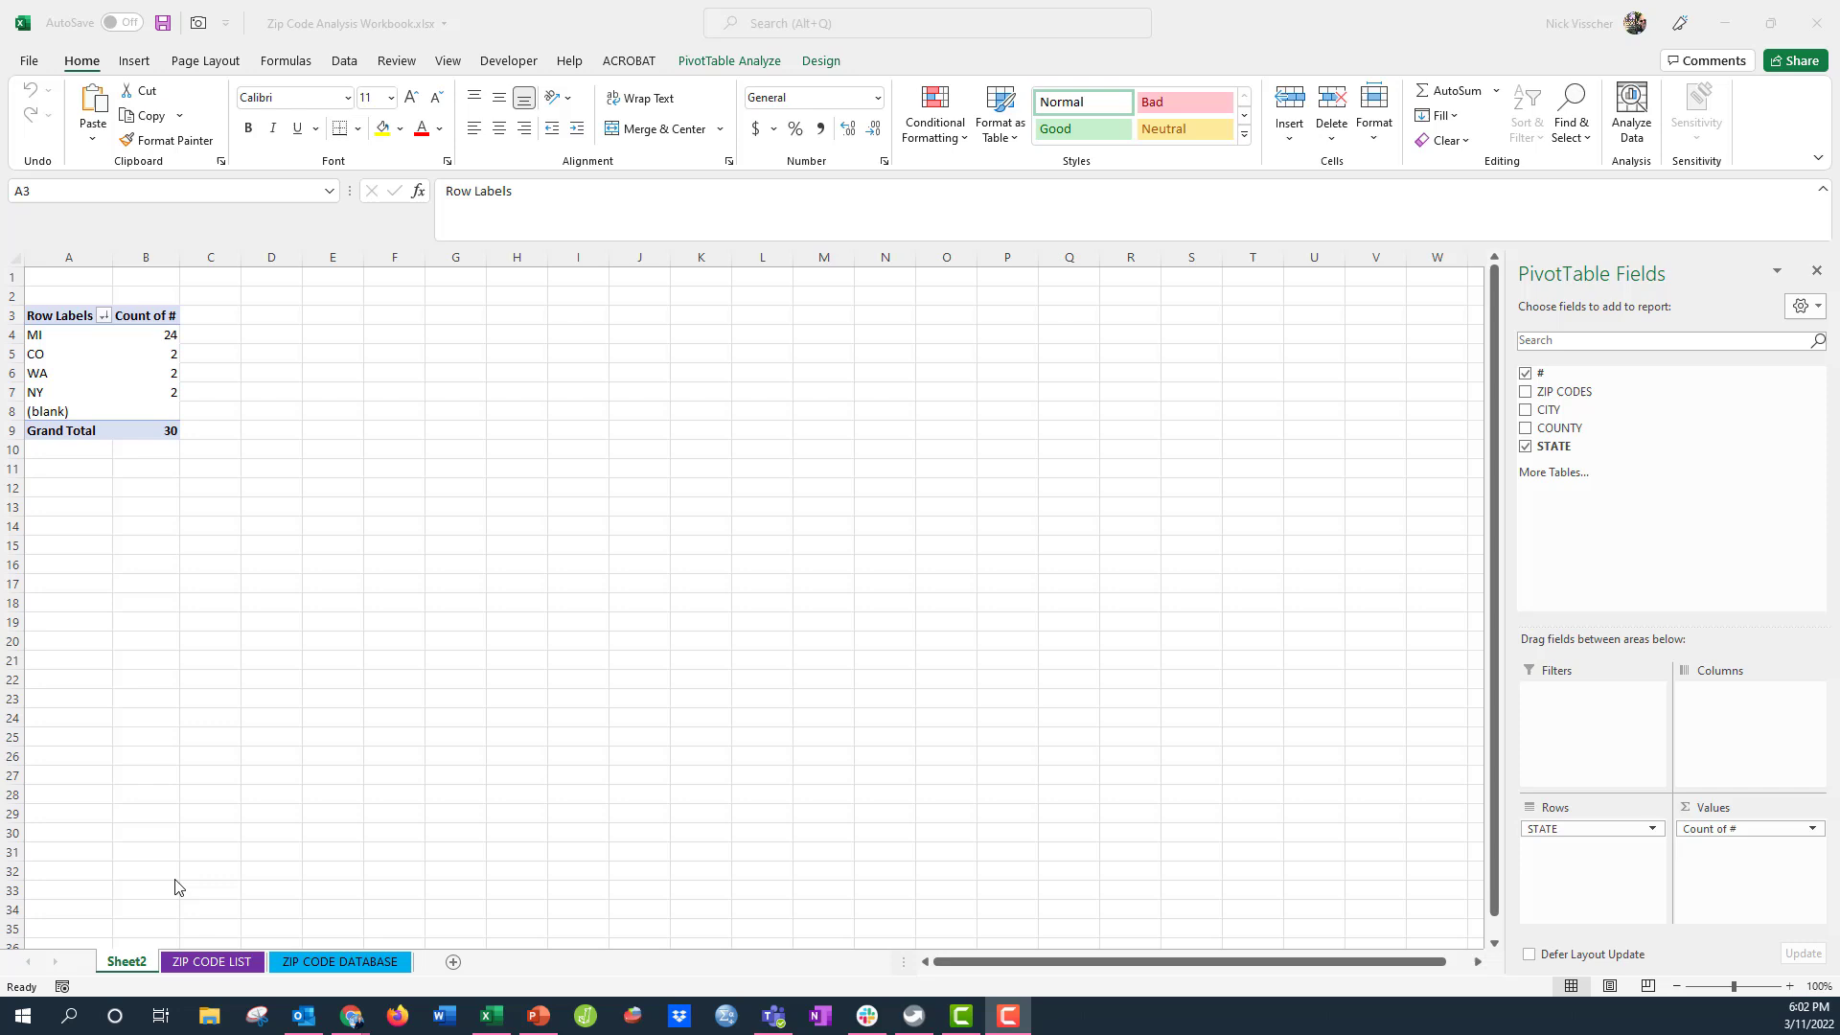
- Check the ZIP CODE LIST source data against the pivot's counts, grand total 30
left_click(207, 962)
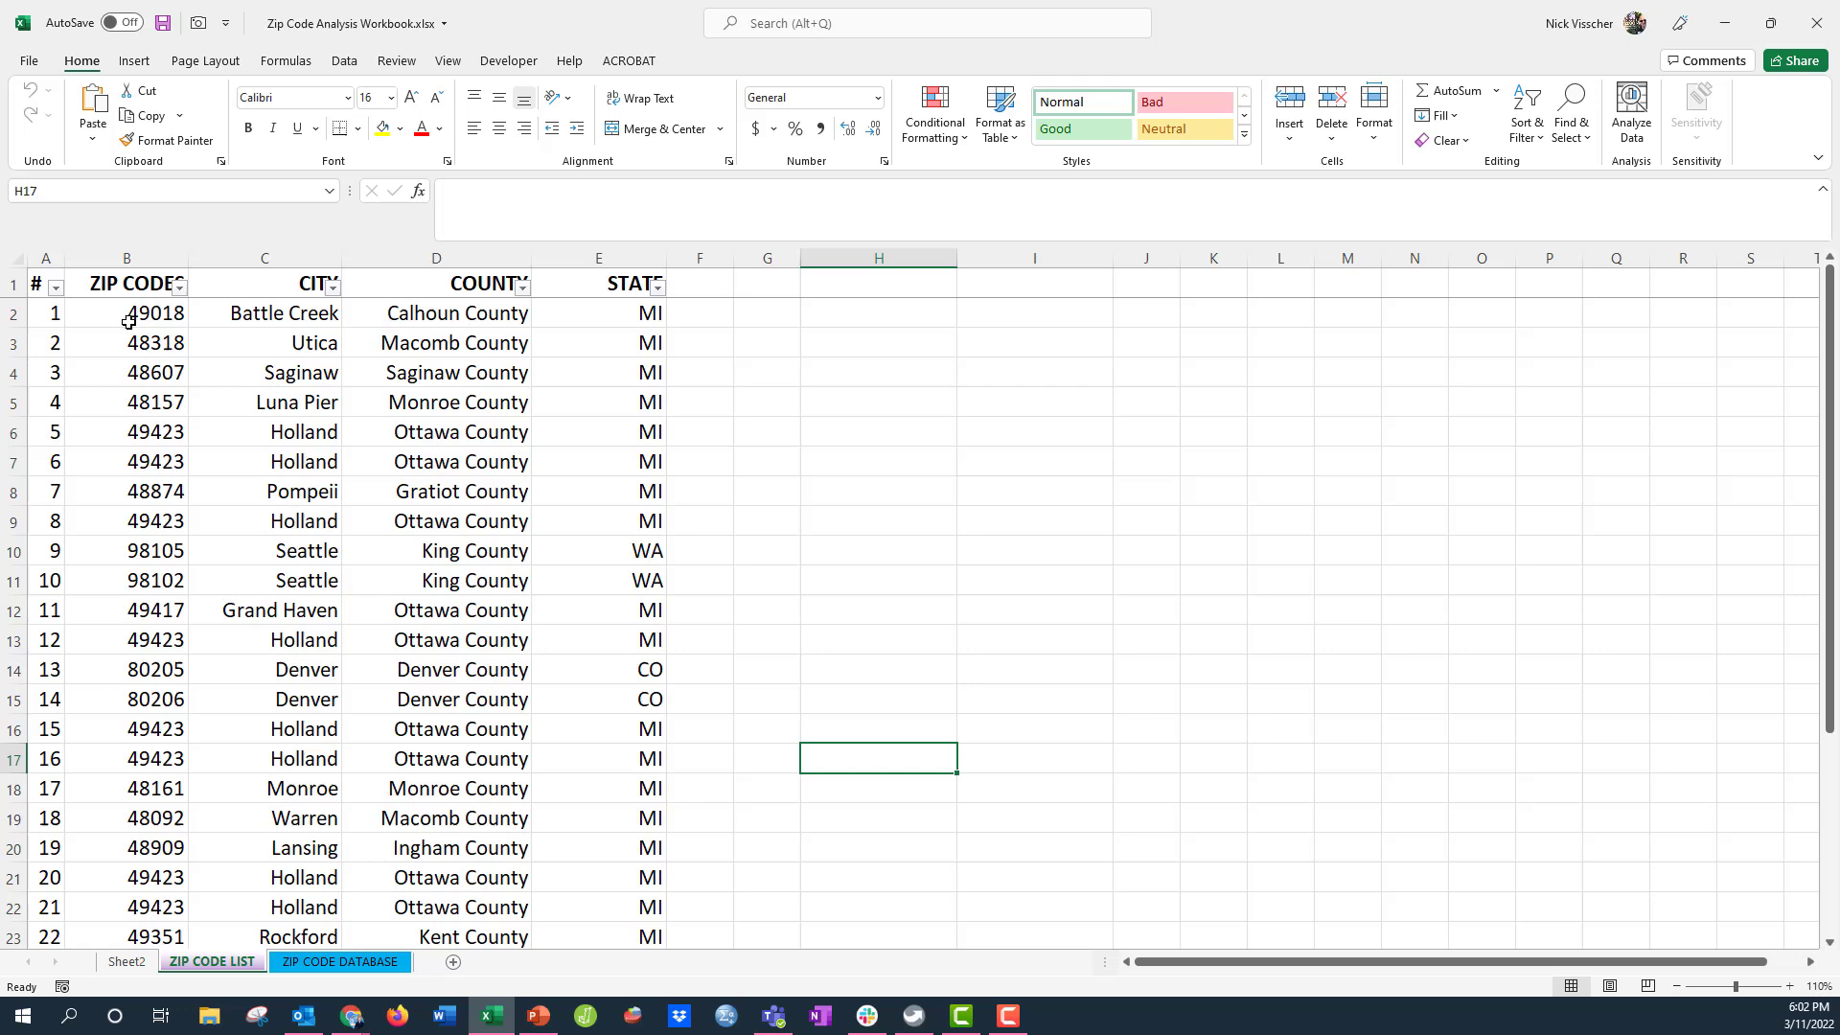
left_click(114, 968)
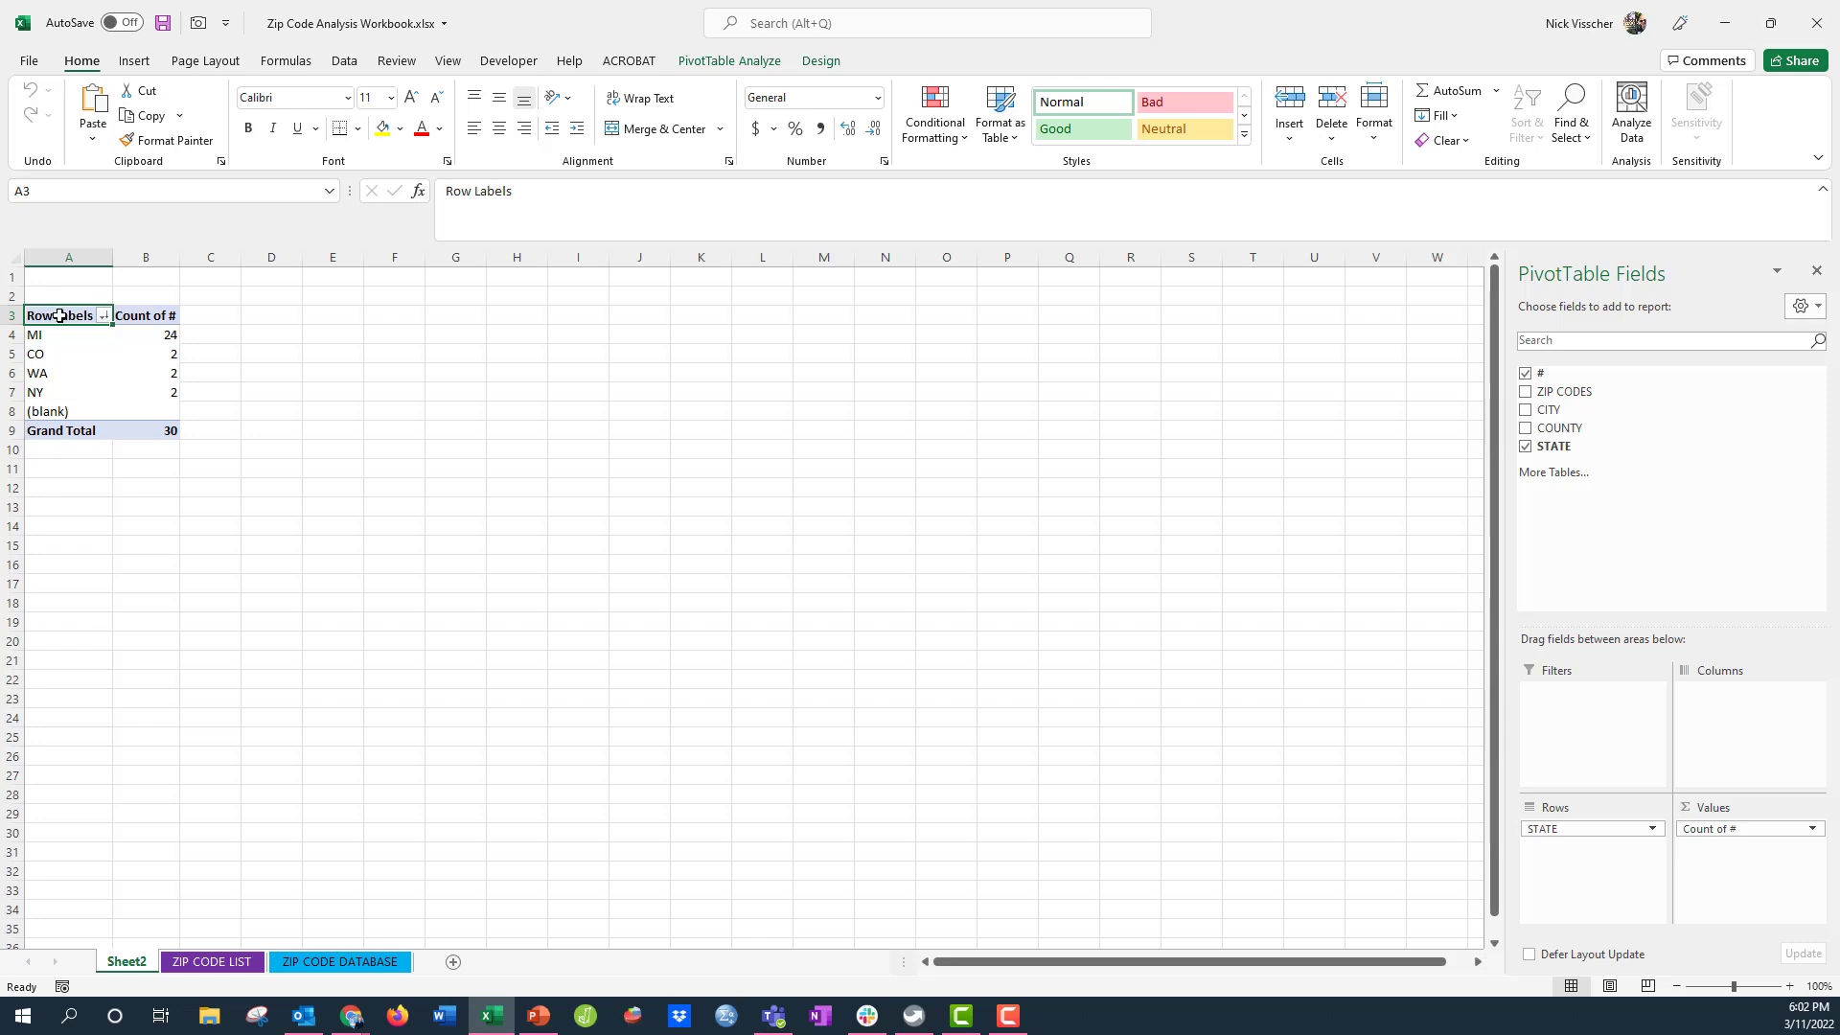
left_click(135, 316)
left_click(45, 311)
left_click(137, 337)
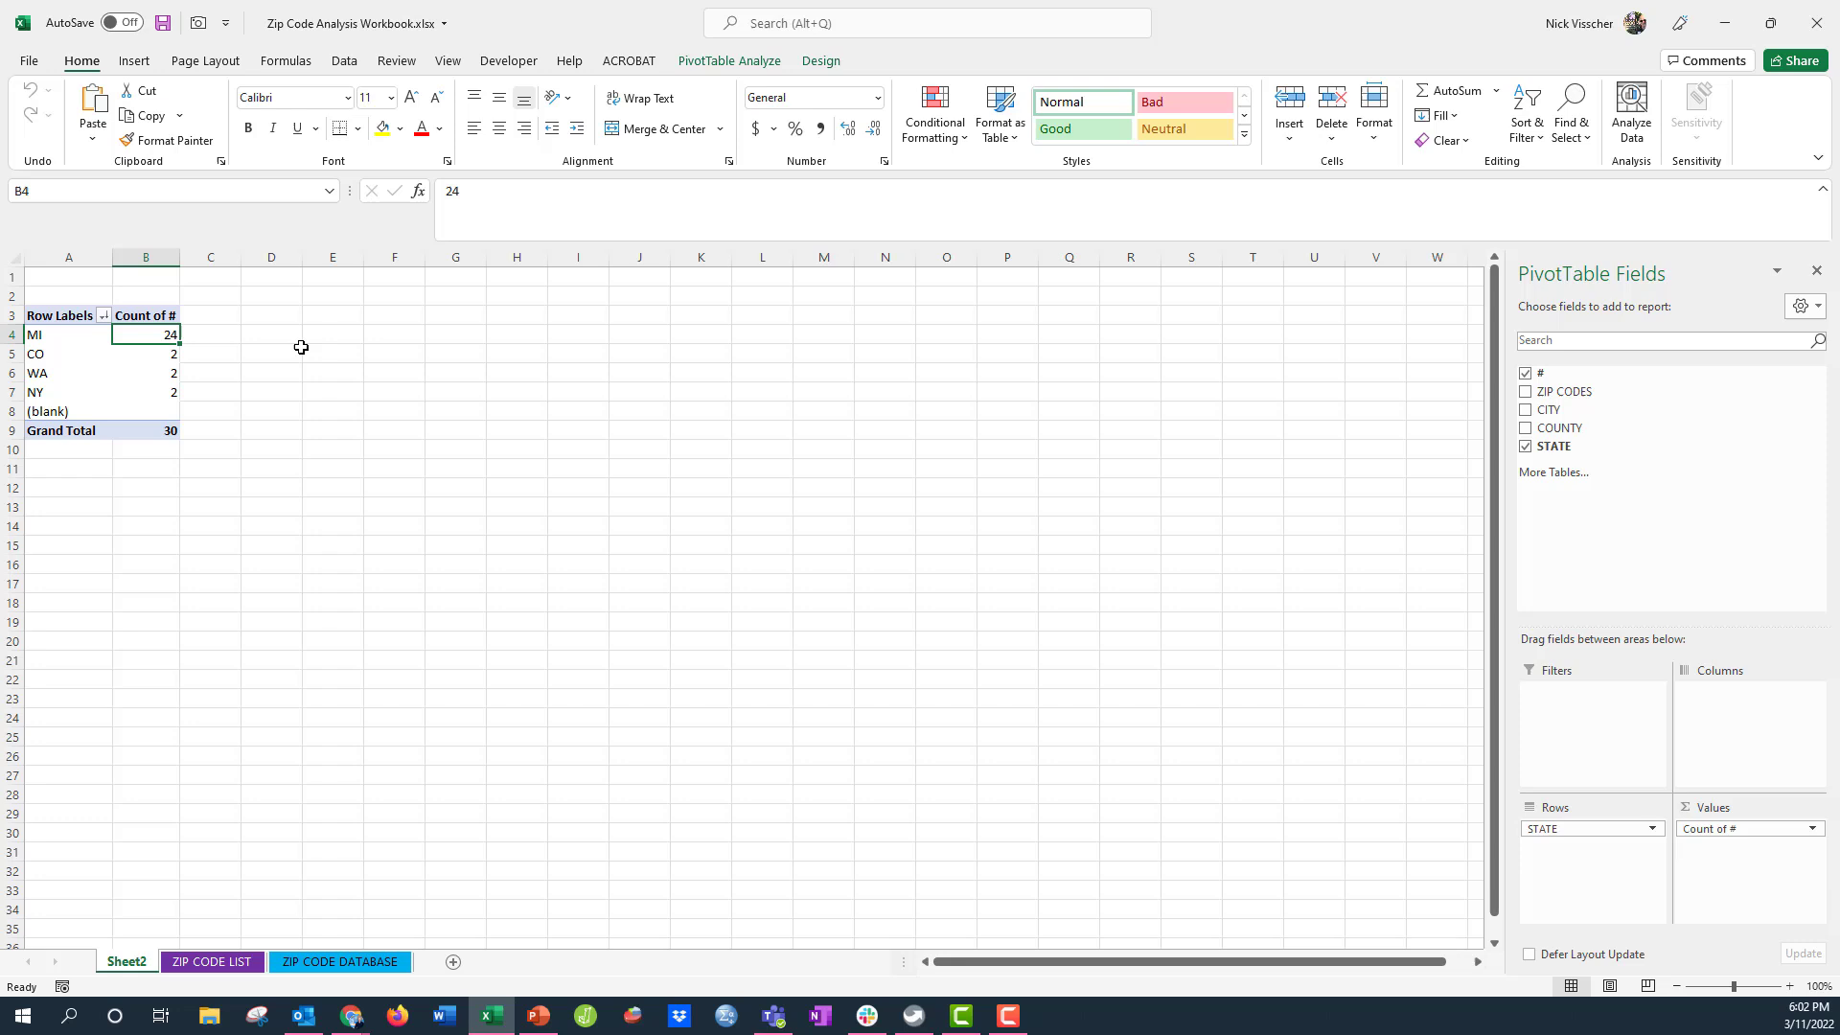
key("Down")
key("Down")
key("Down")
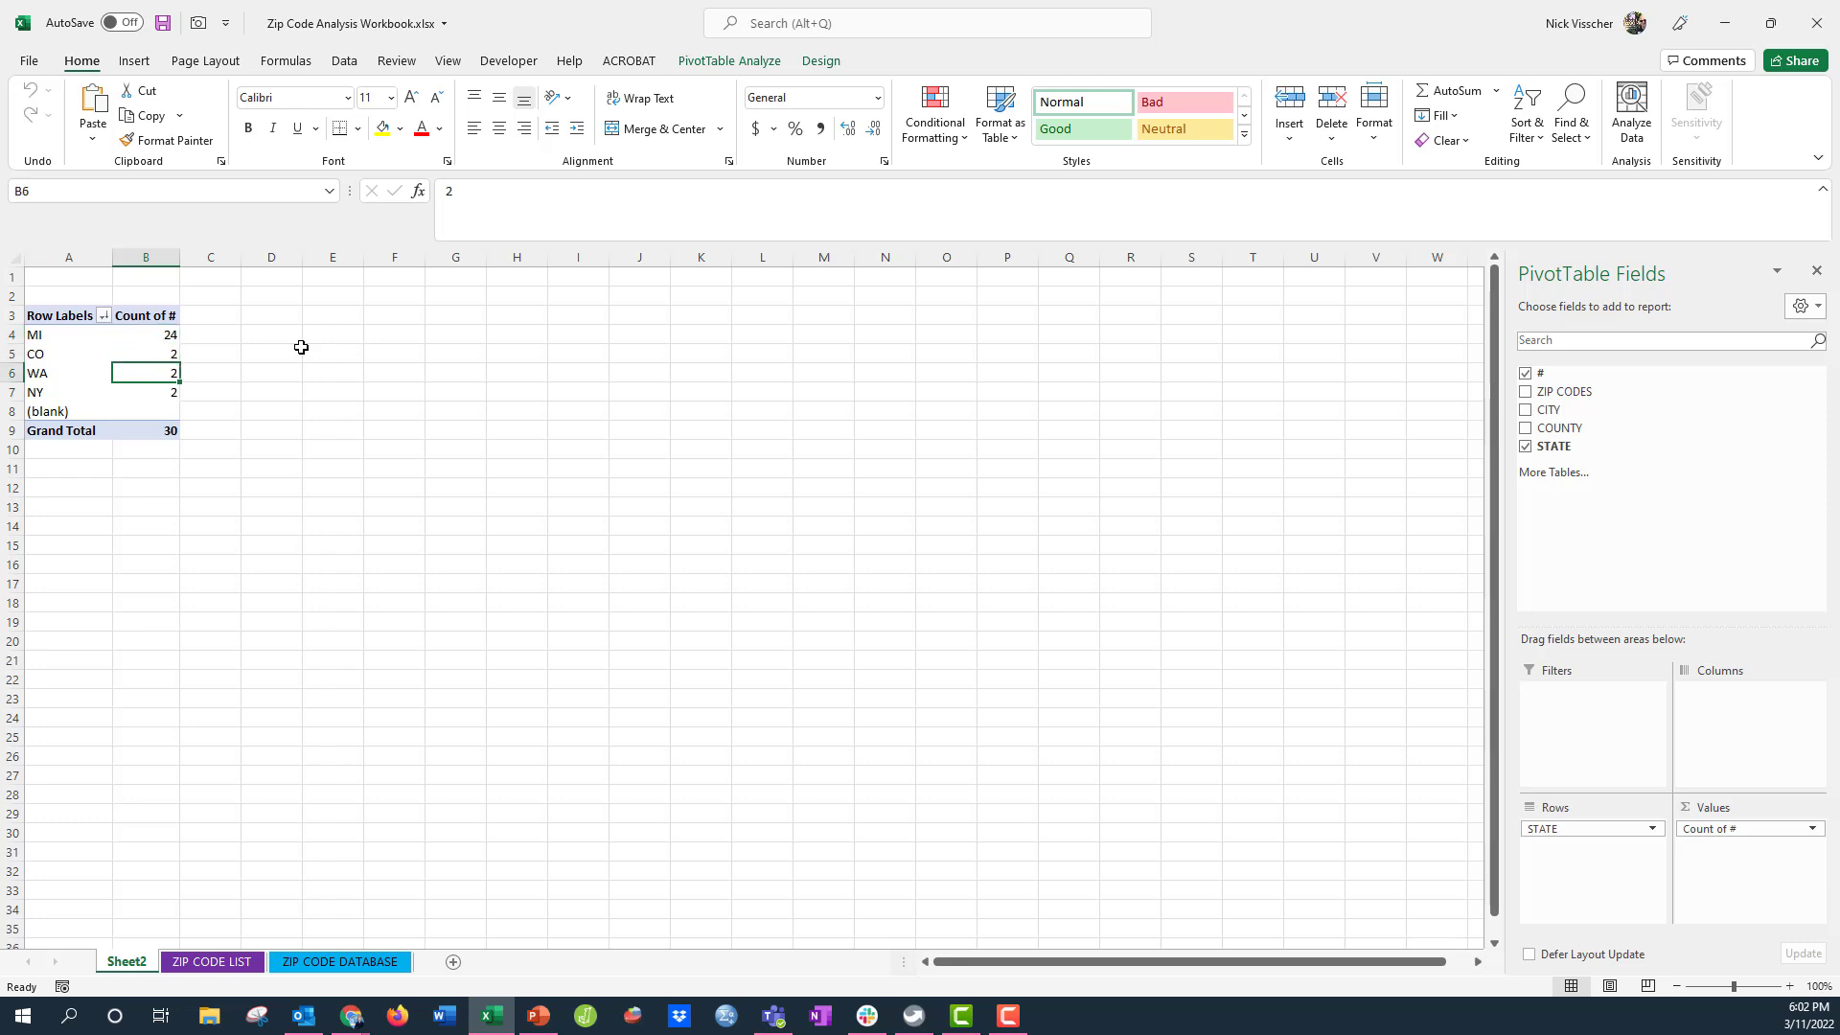
left_click(153, 315)
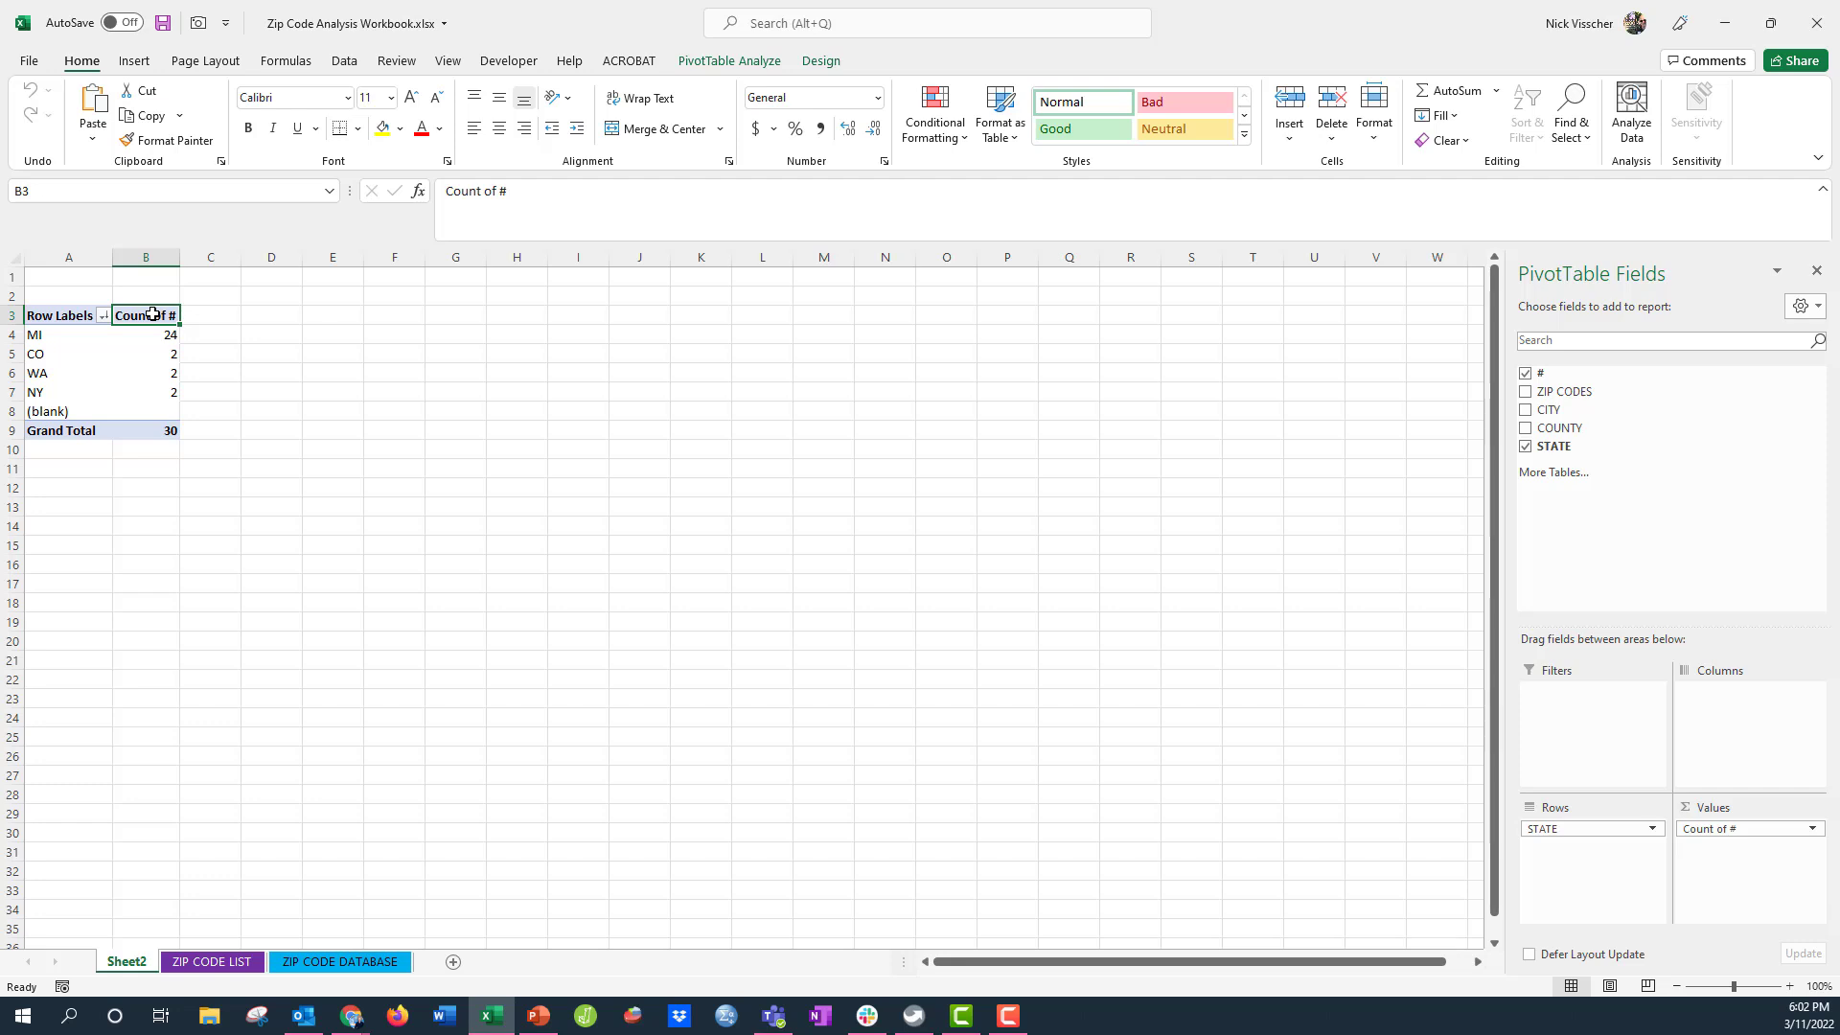
left_click(147, 433)
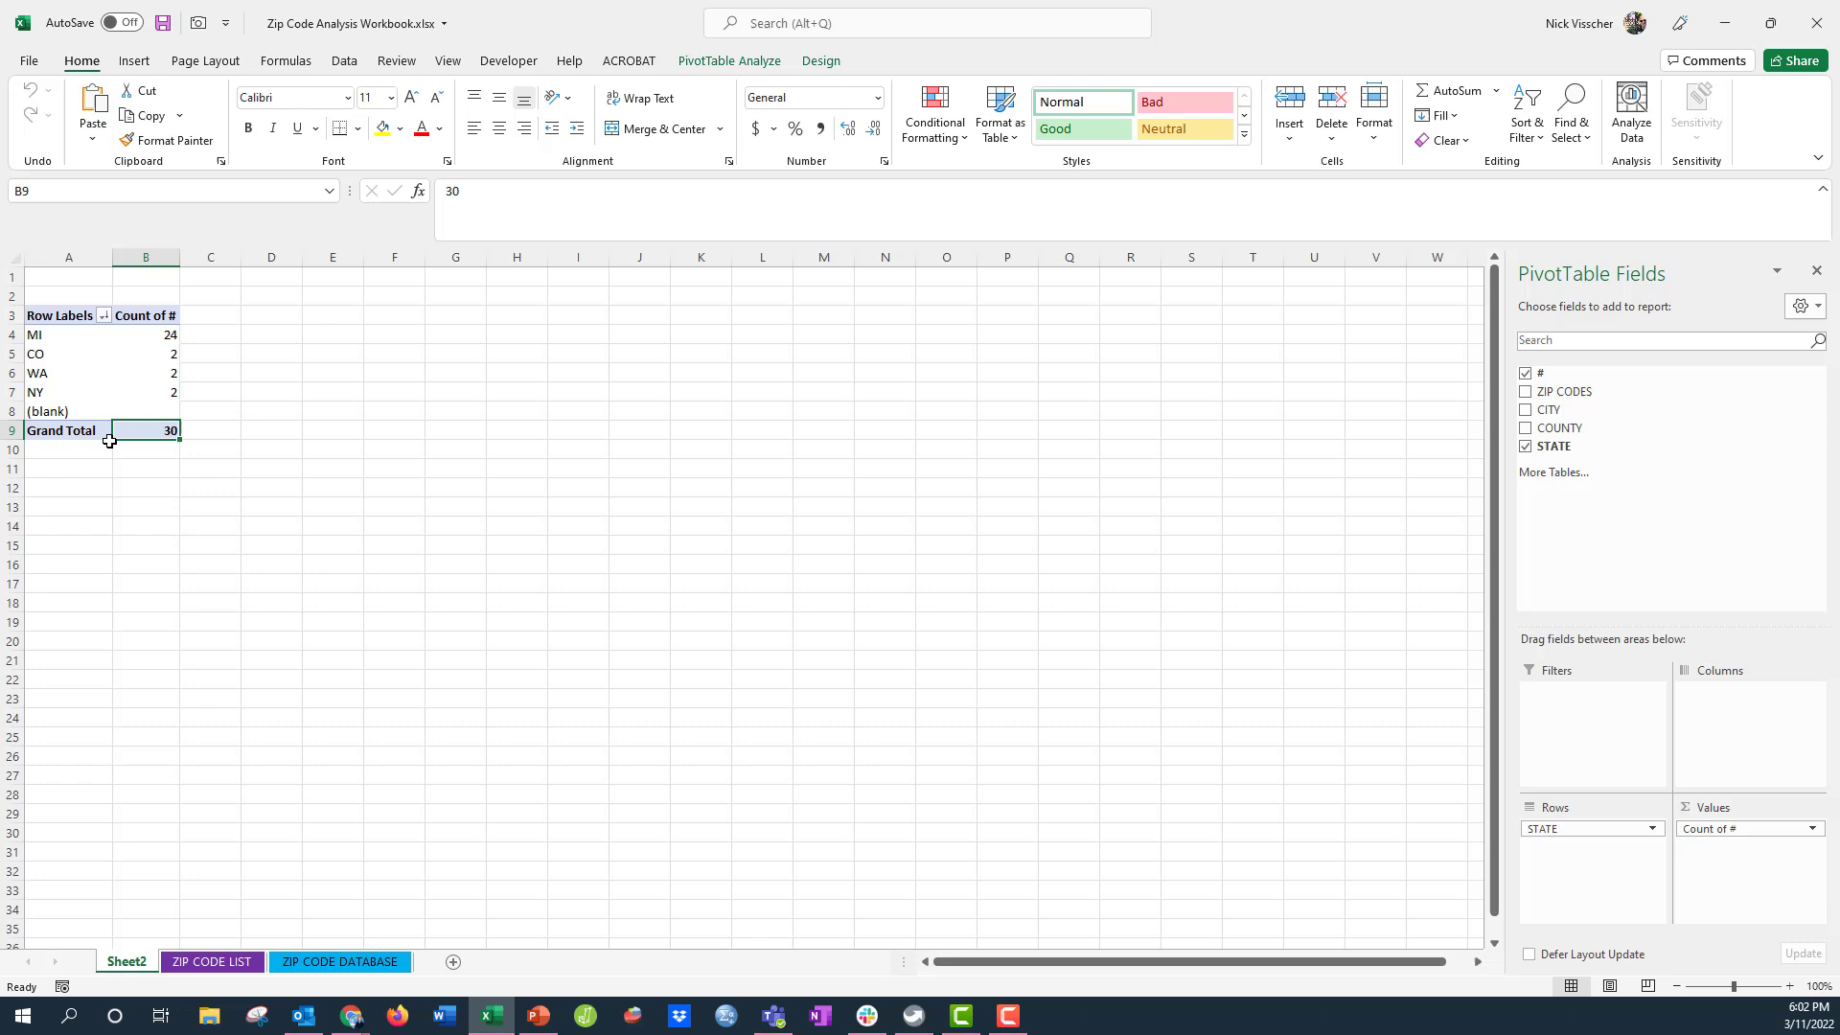
- Add the # field as a second value, Sum of # totalling 465 (MI 372)
left_click(133, 335)
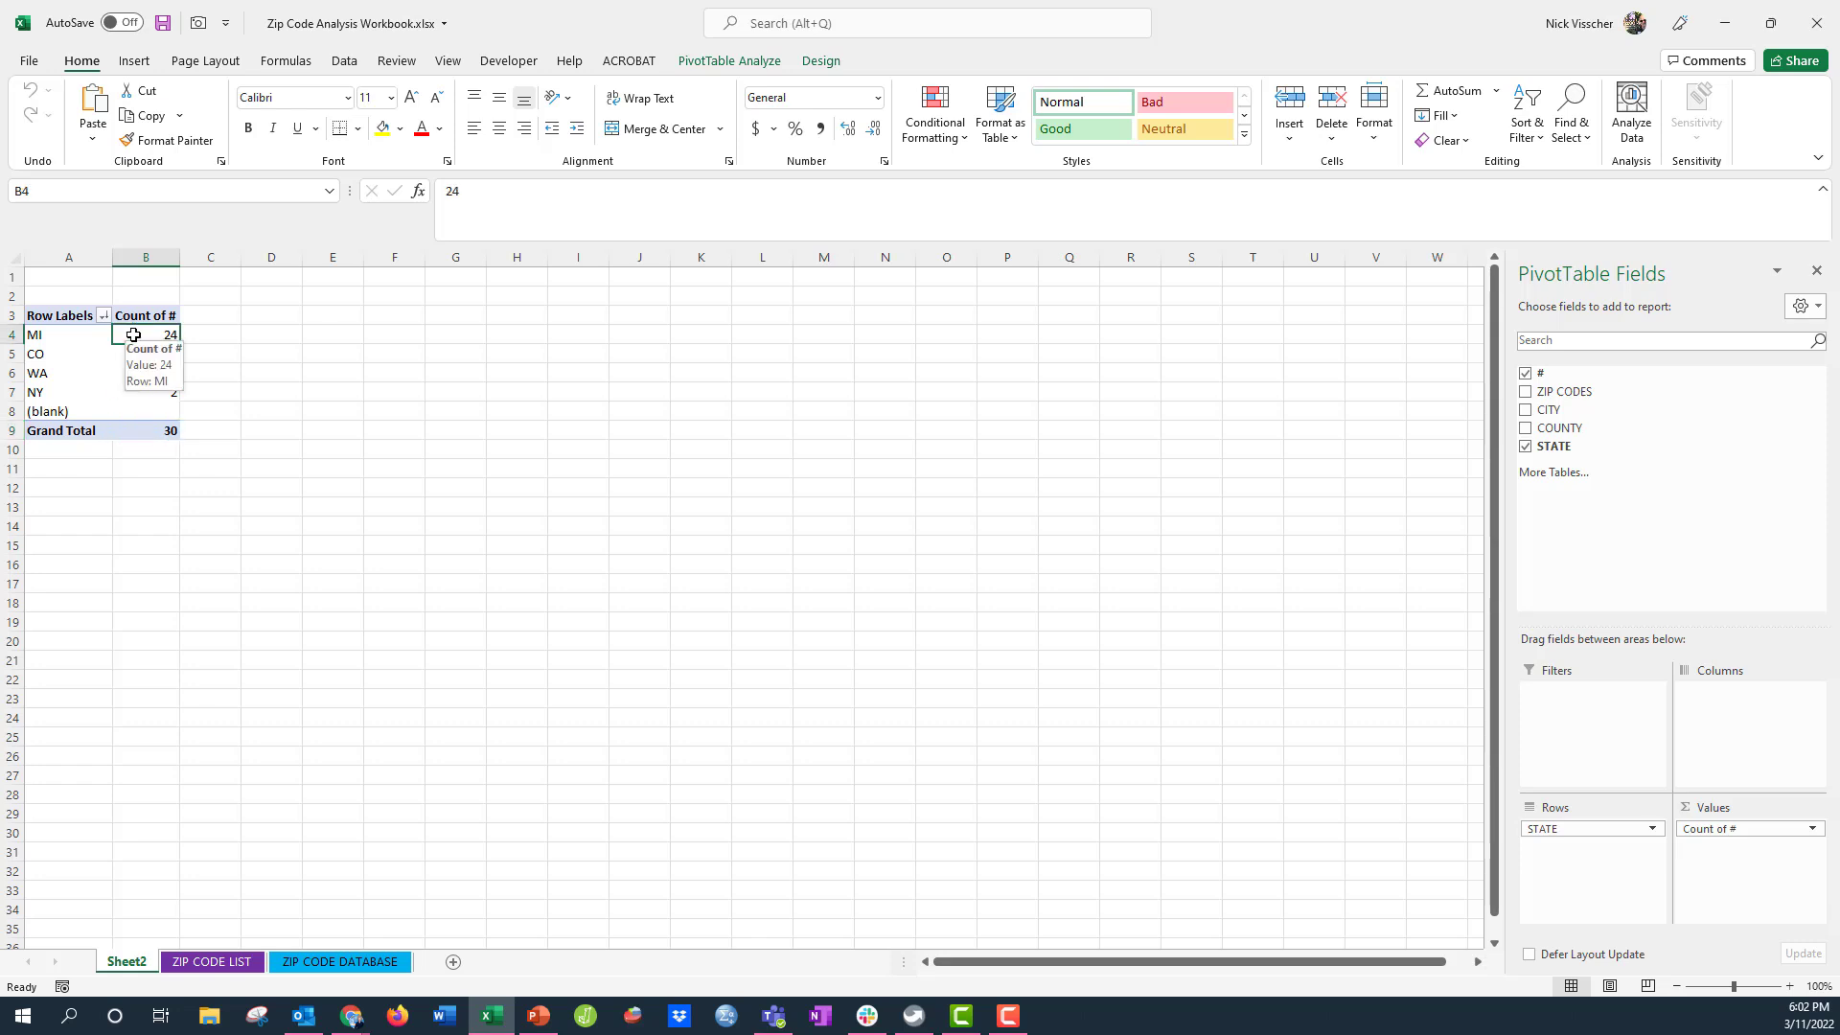
key("Down")
key("Up")
key("Left")
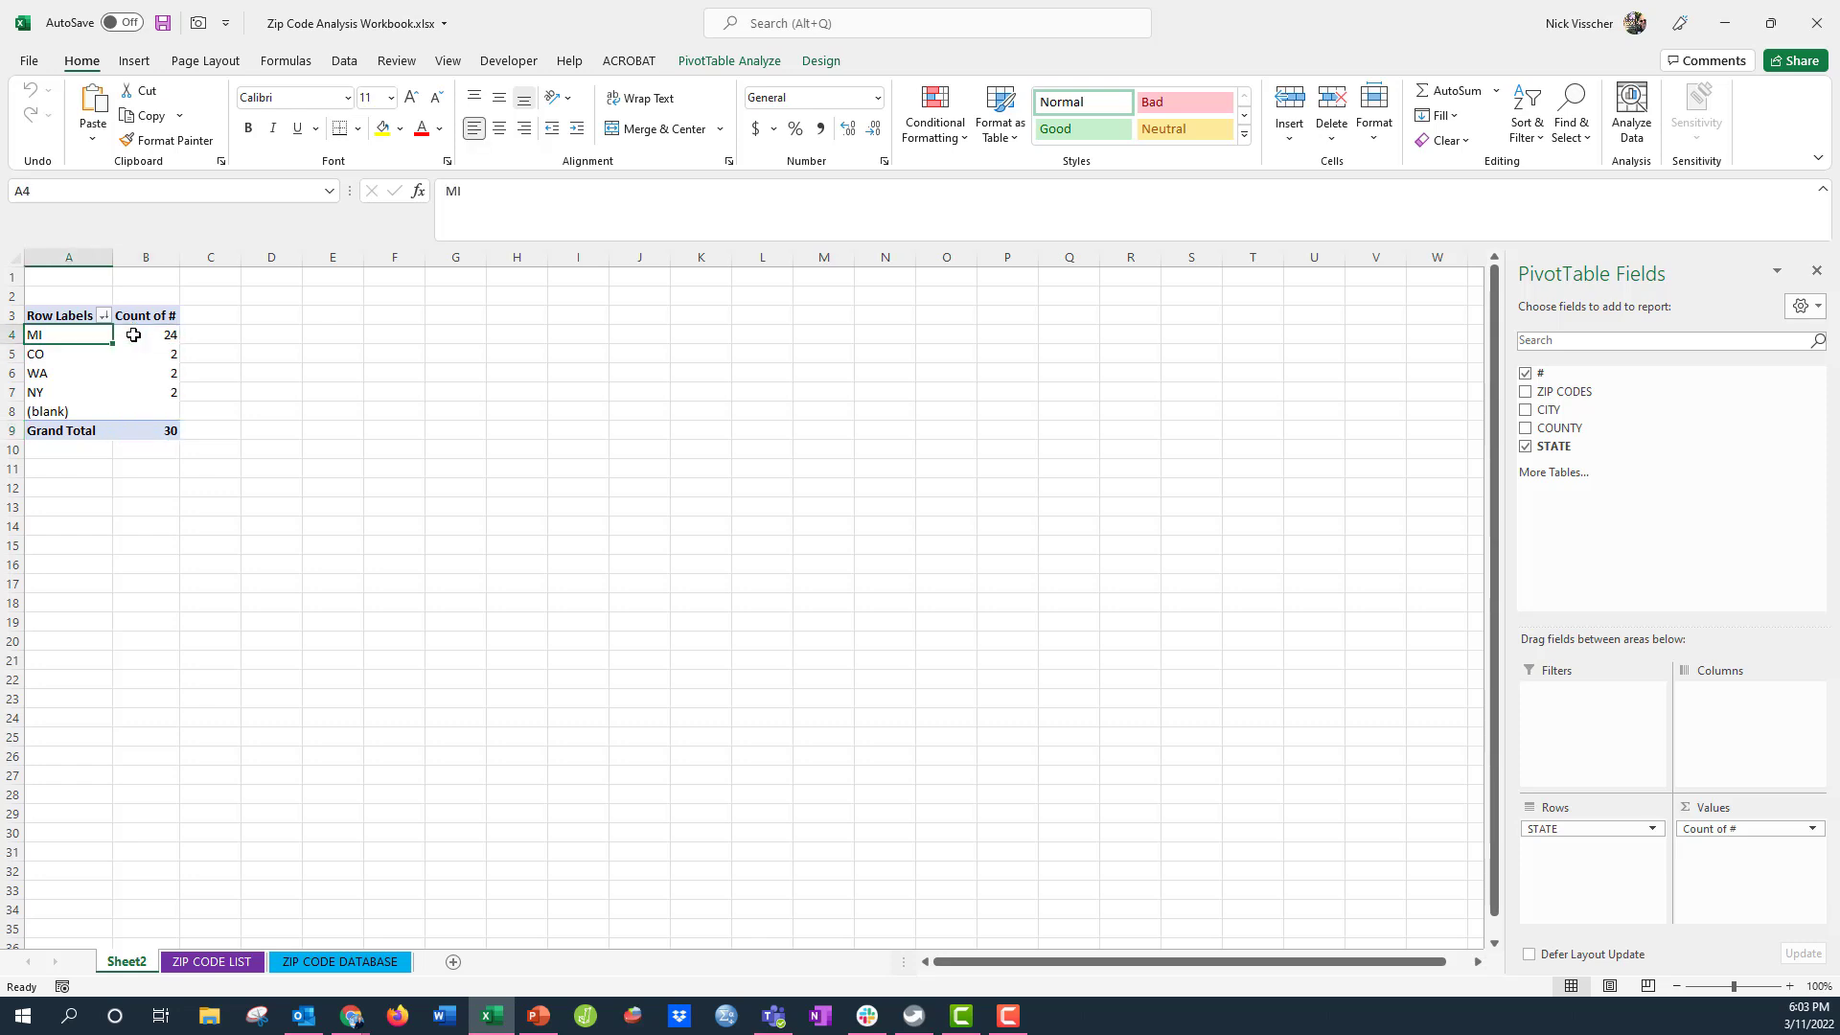
key("Right")
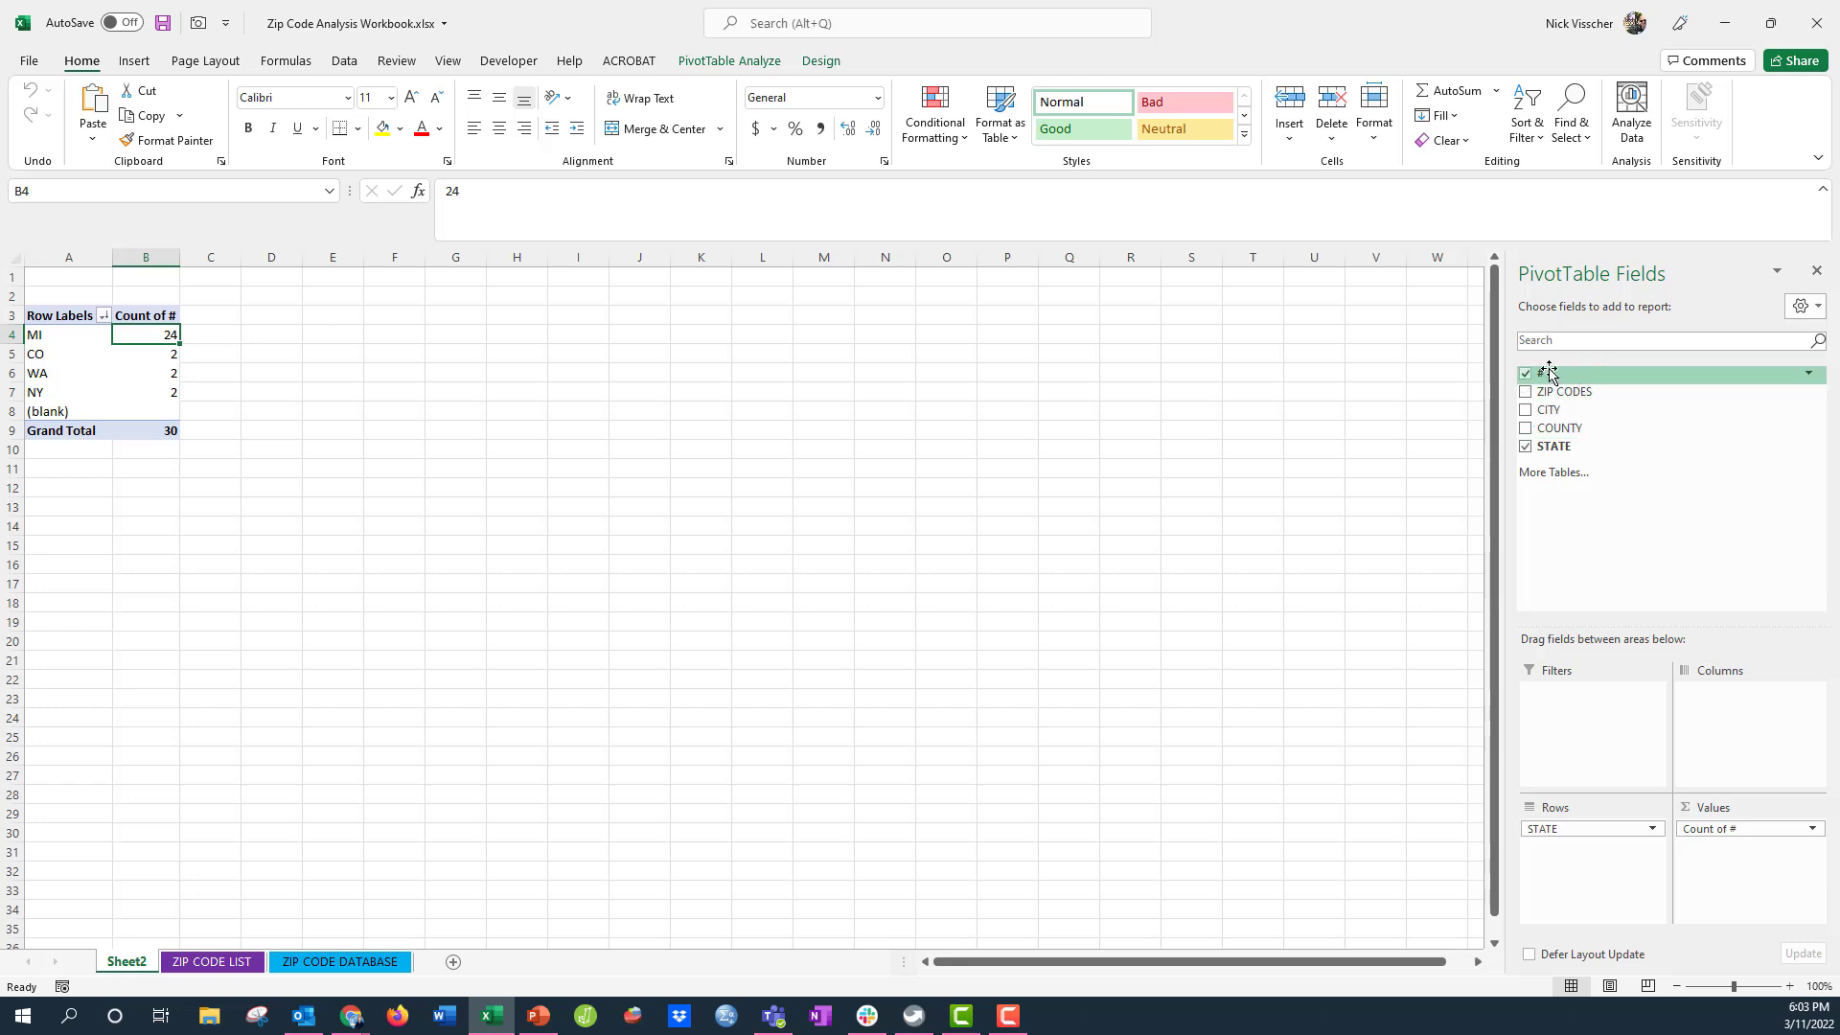
left_click_drag(1549, 373, 1776, 874)
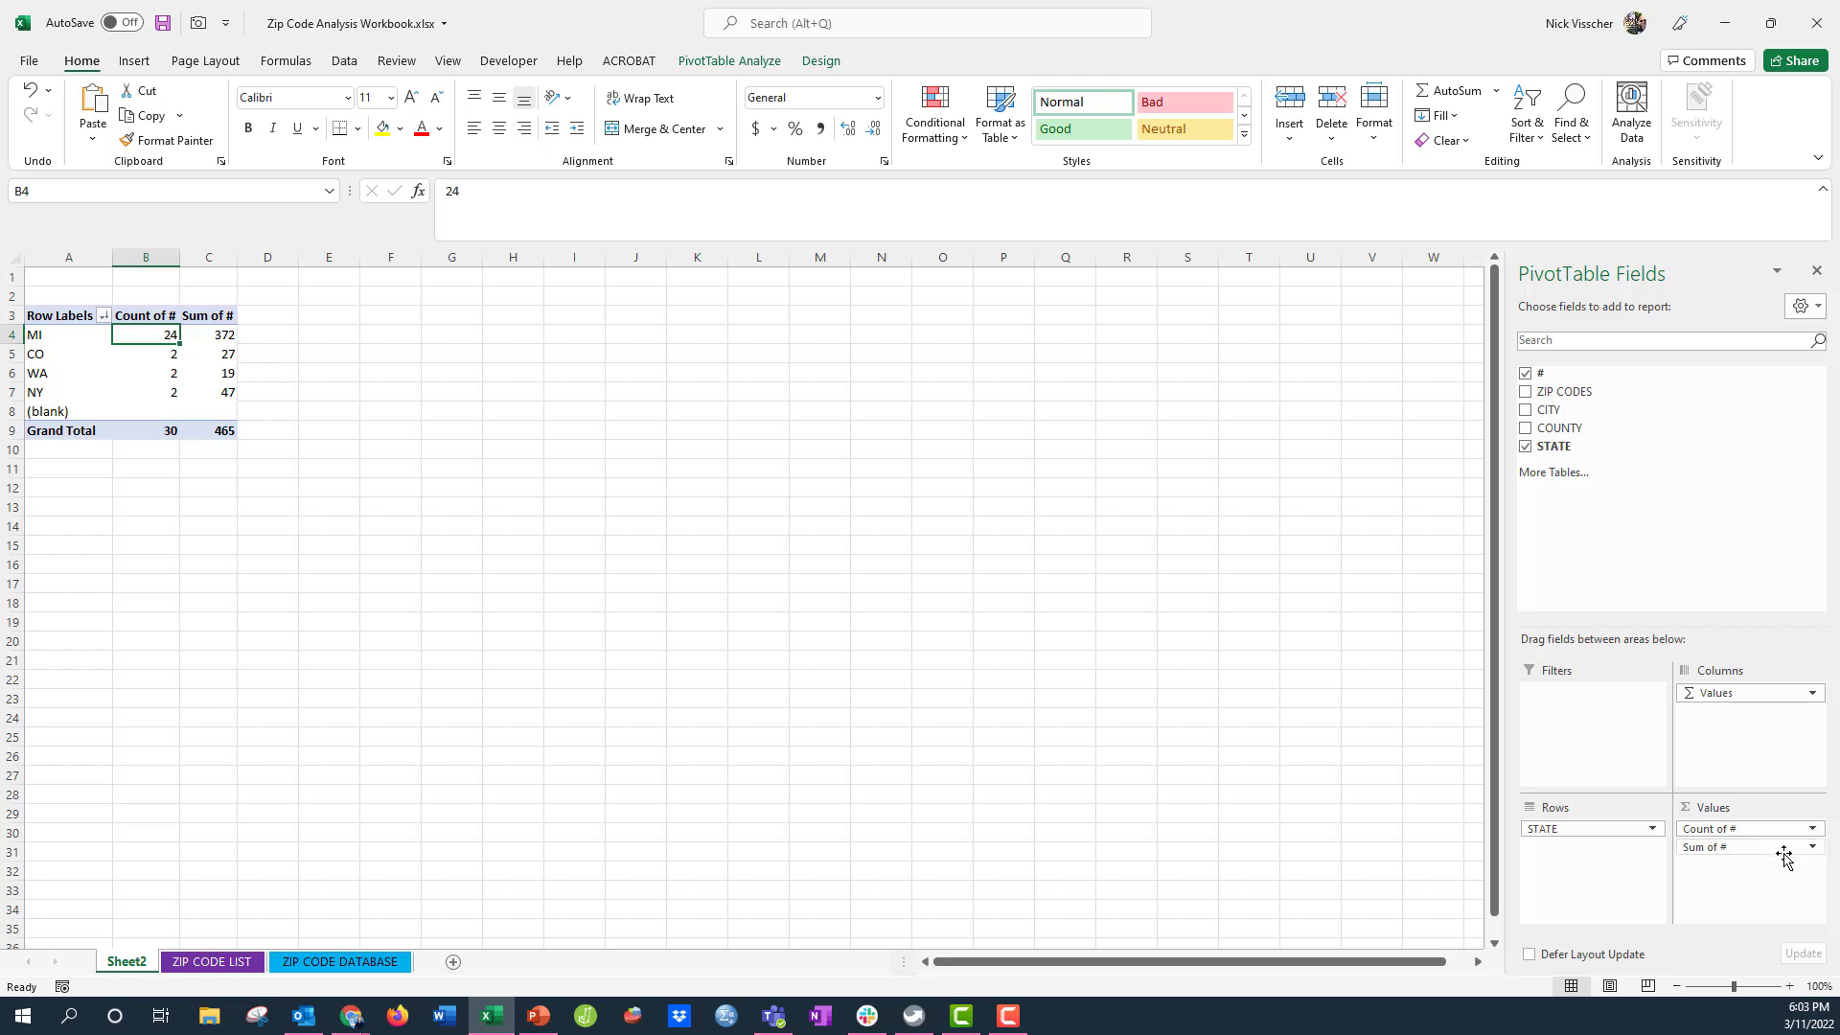
left_click(1812, 848)
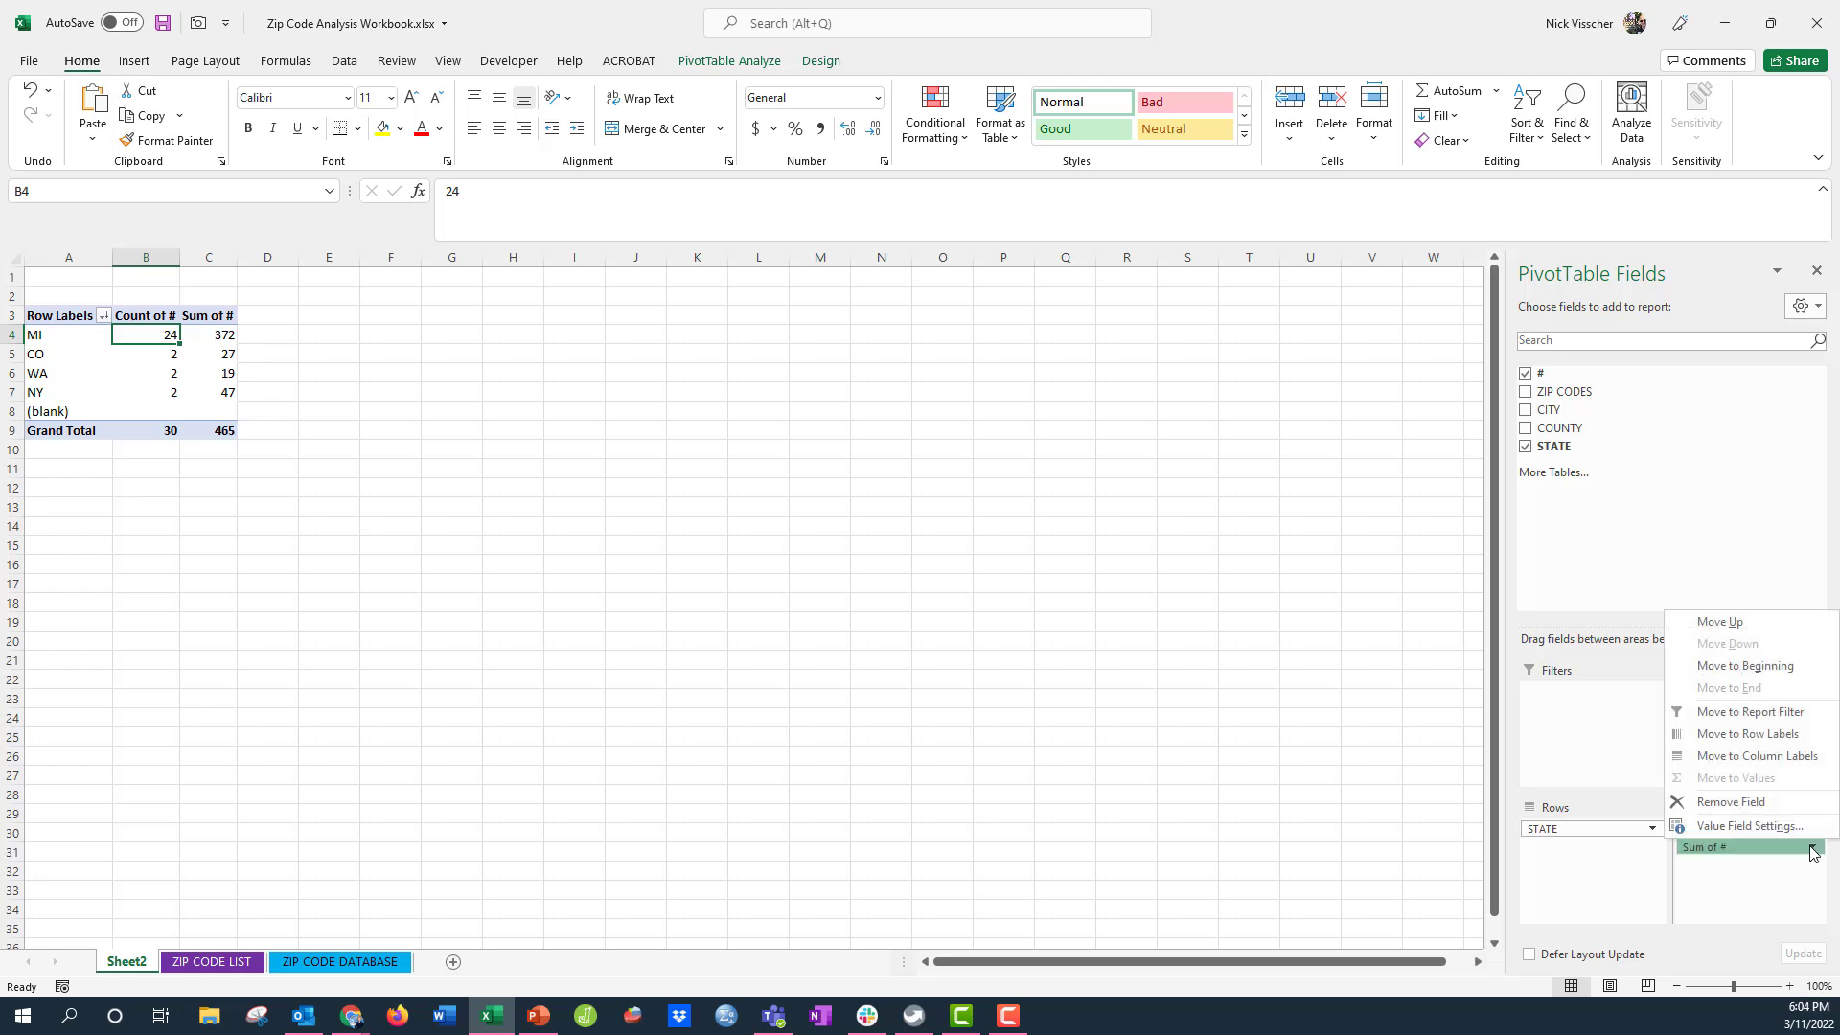
- Change the new value field to Count shown as % of Column Total, MI at 80.00%
left_click(1806, 828)
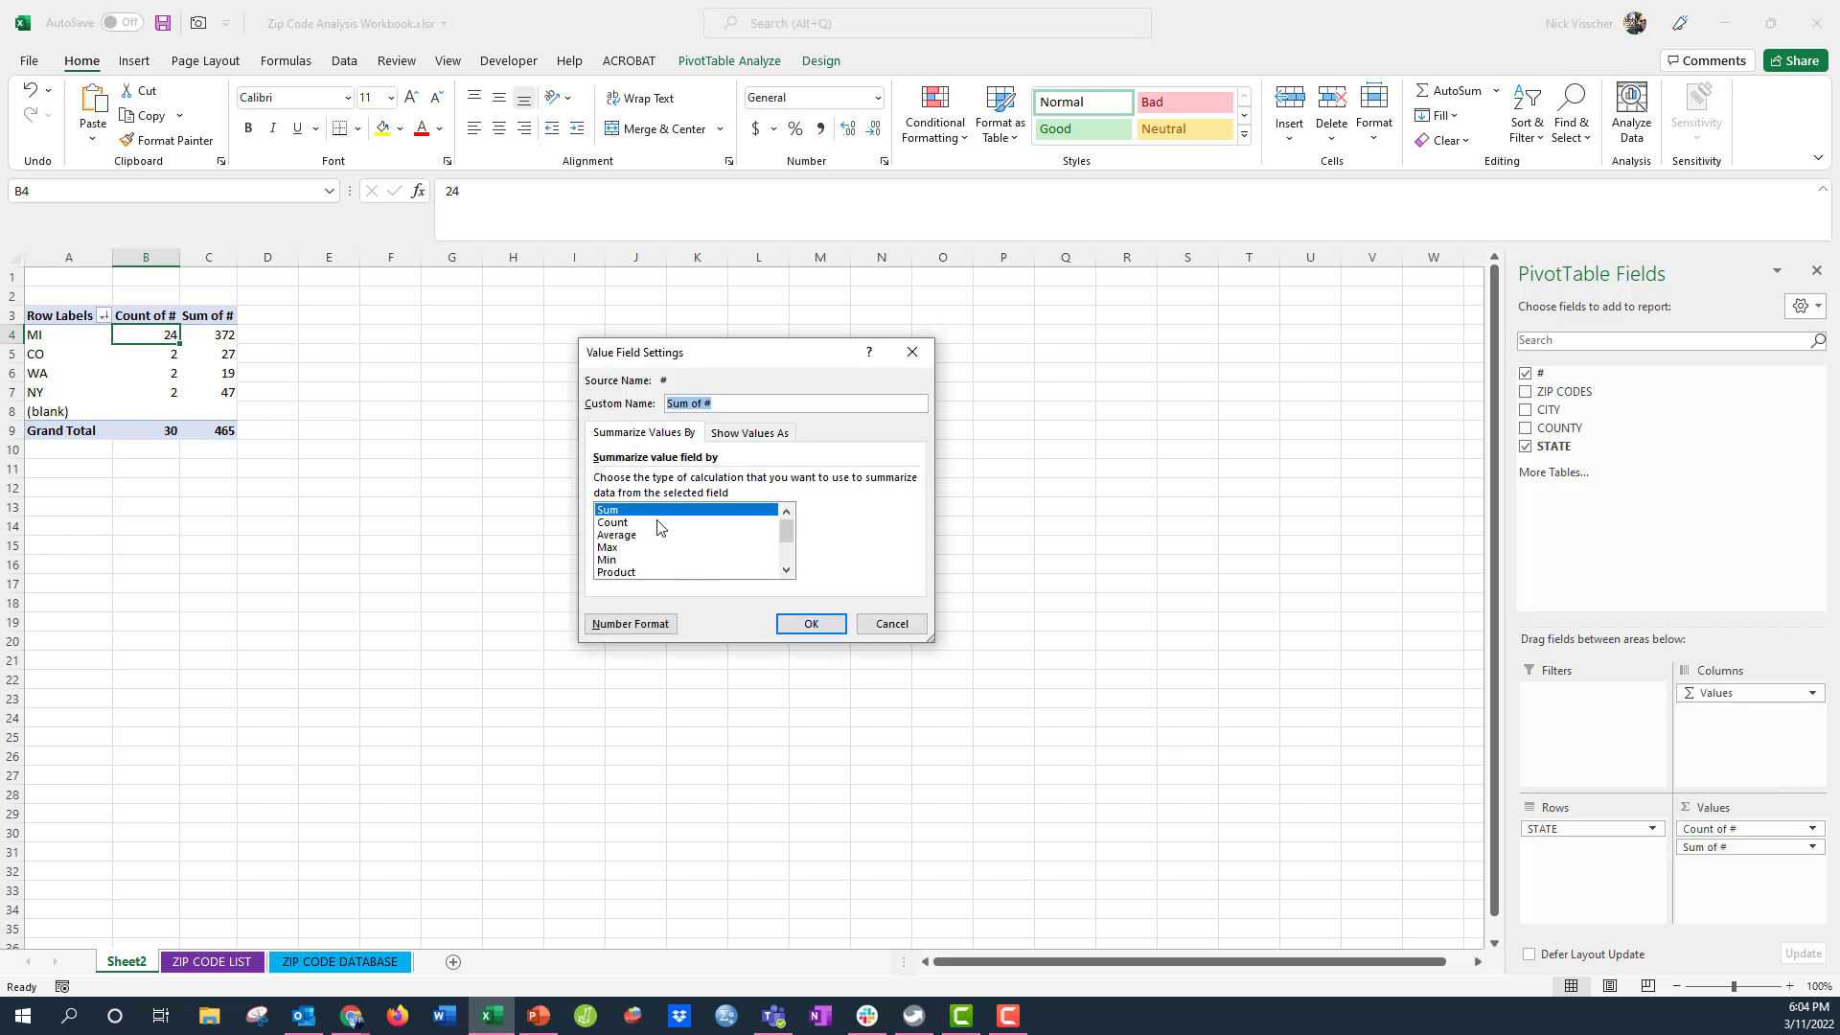
left_click(613, 524)
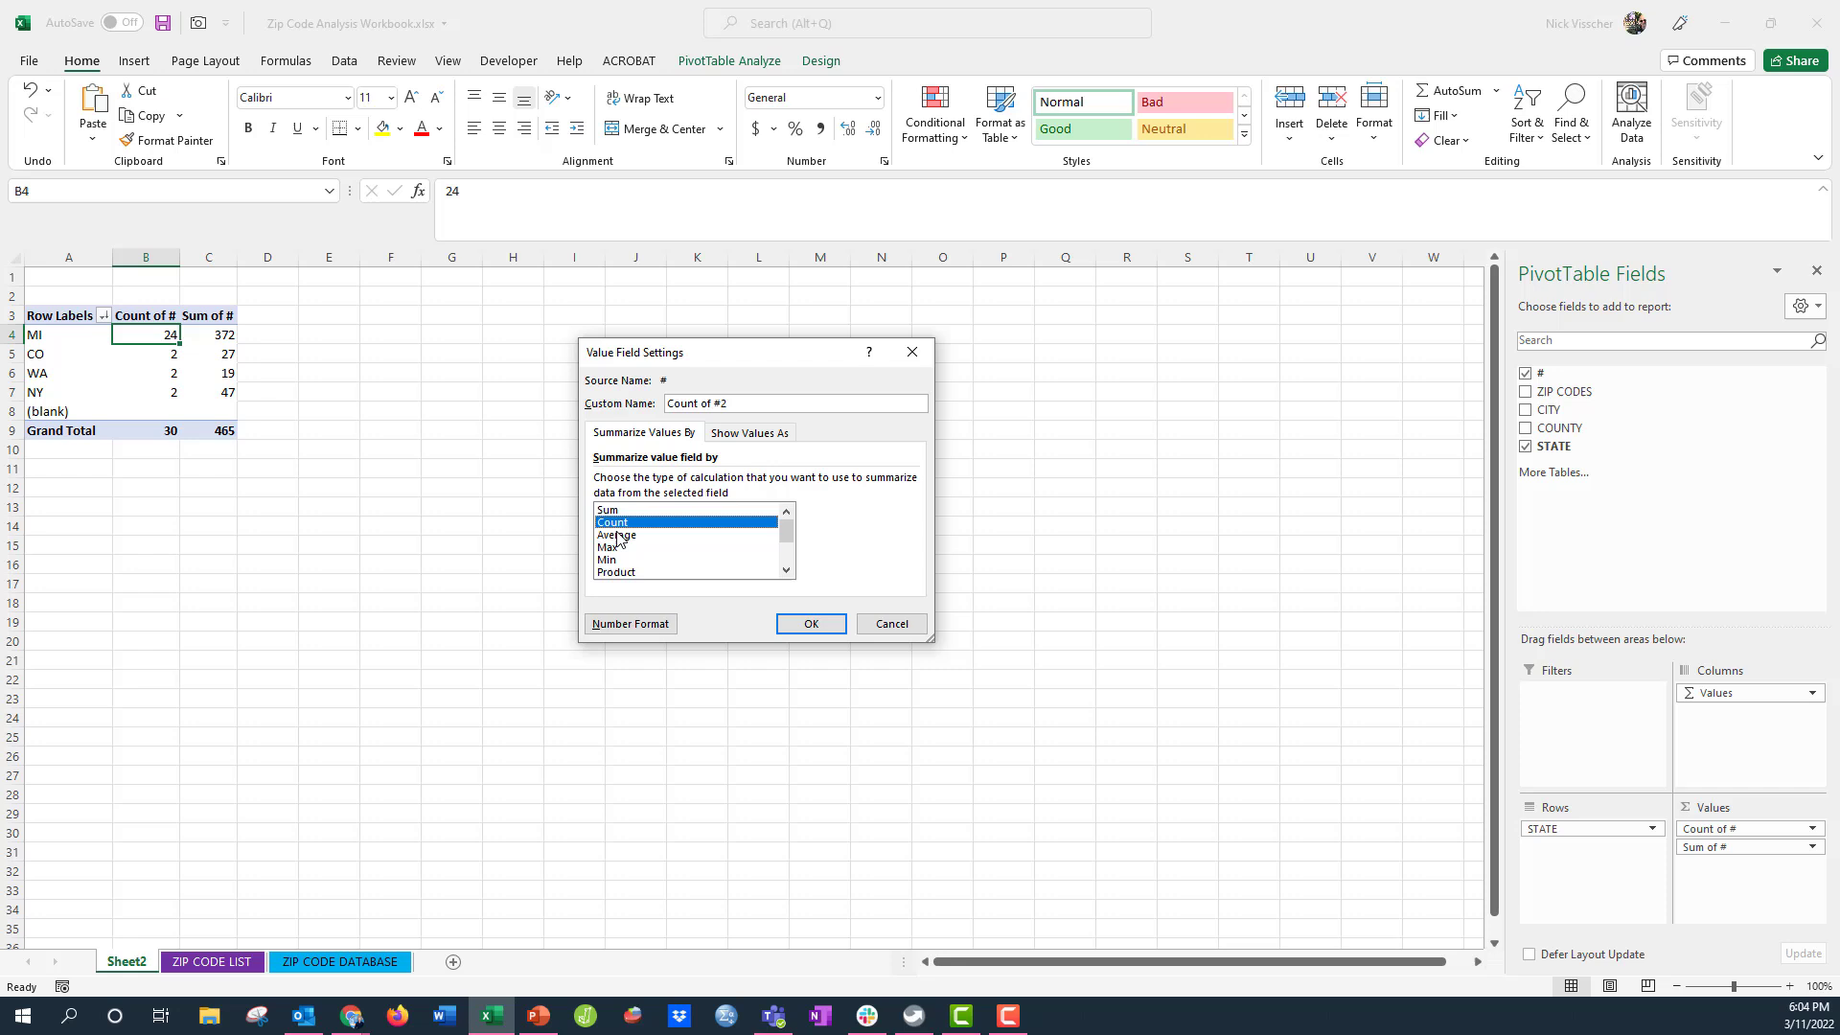
left_click(784, 441)
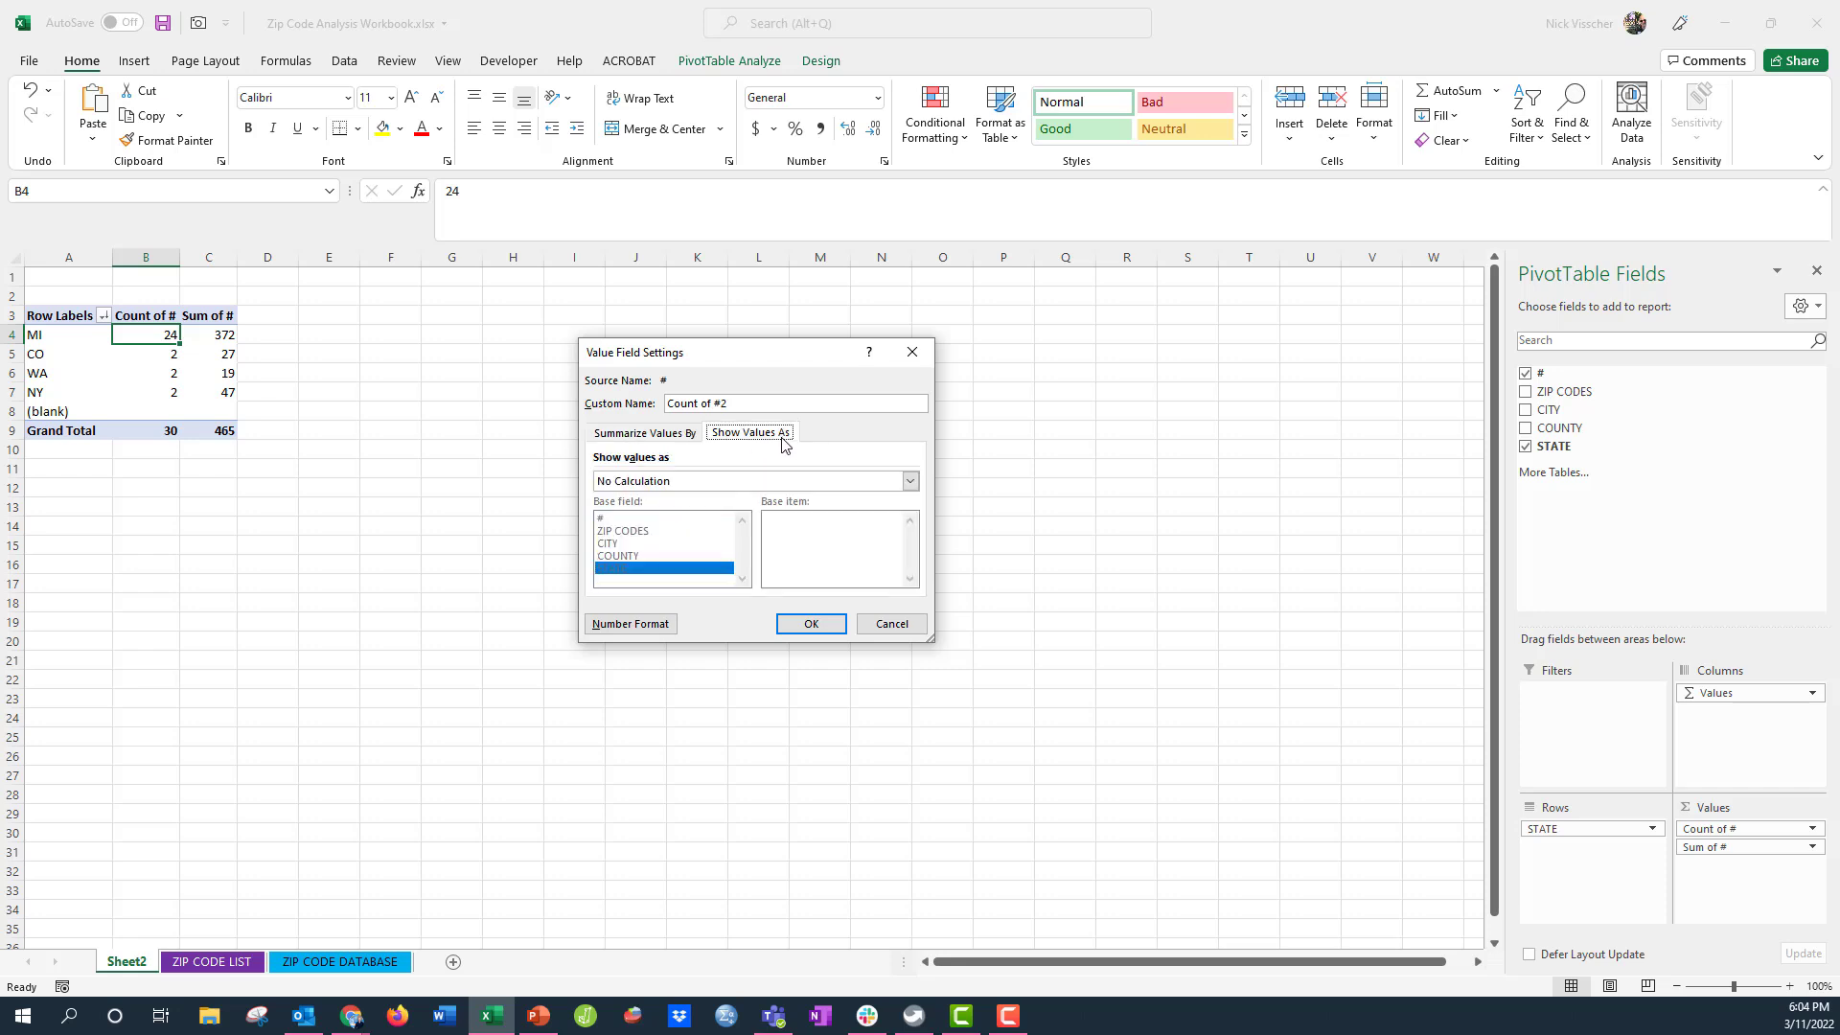
left_click(911, 482)
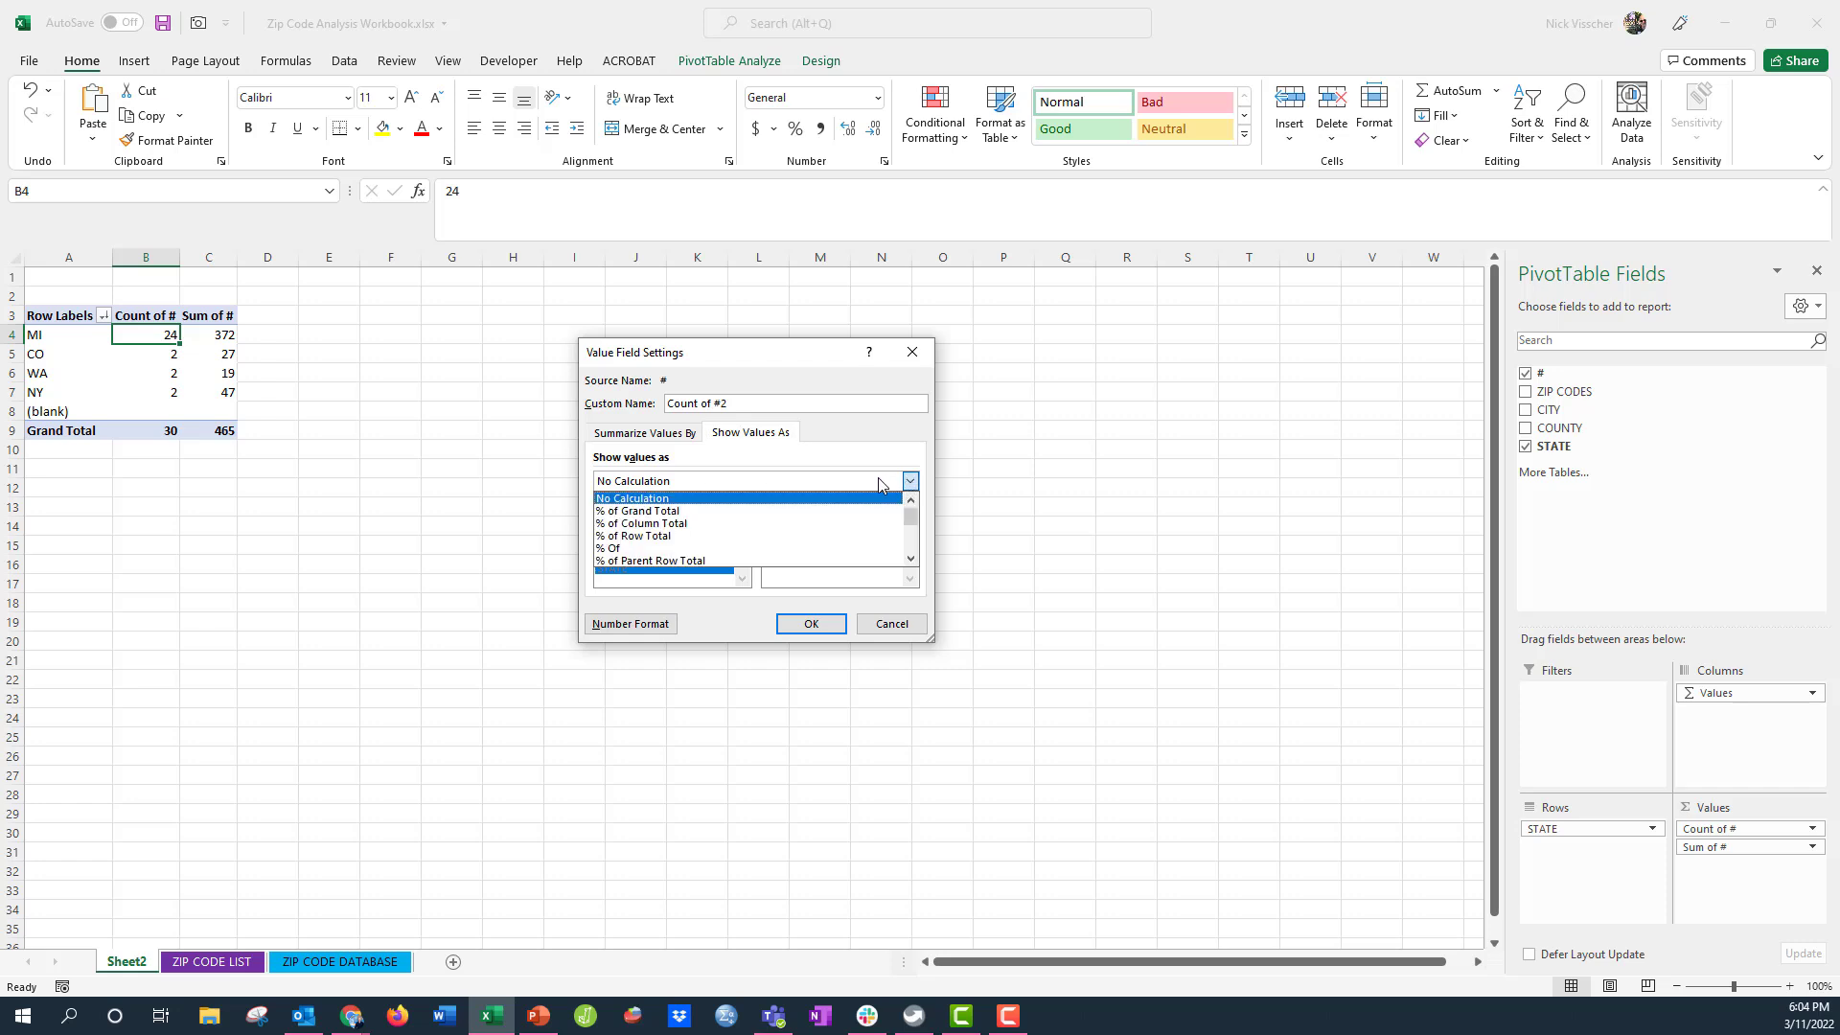
left_click(698, 524)
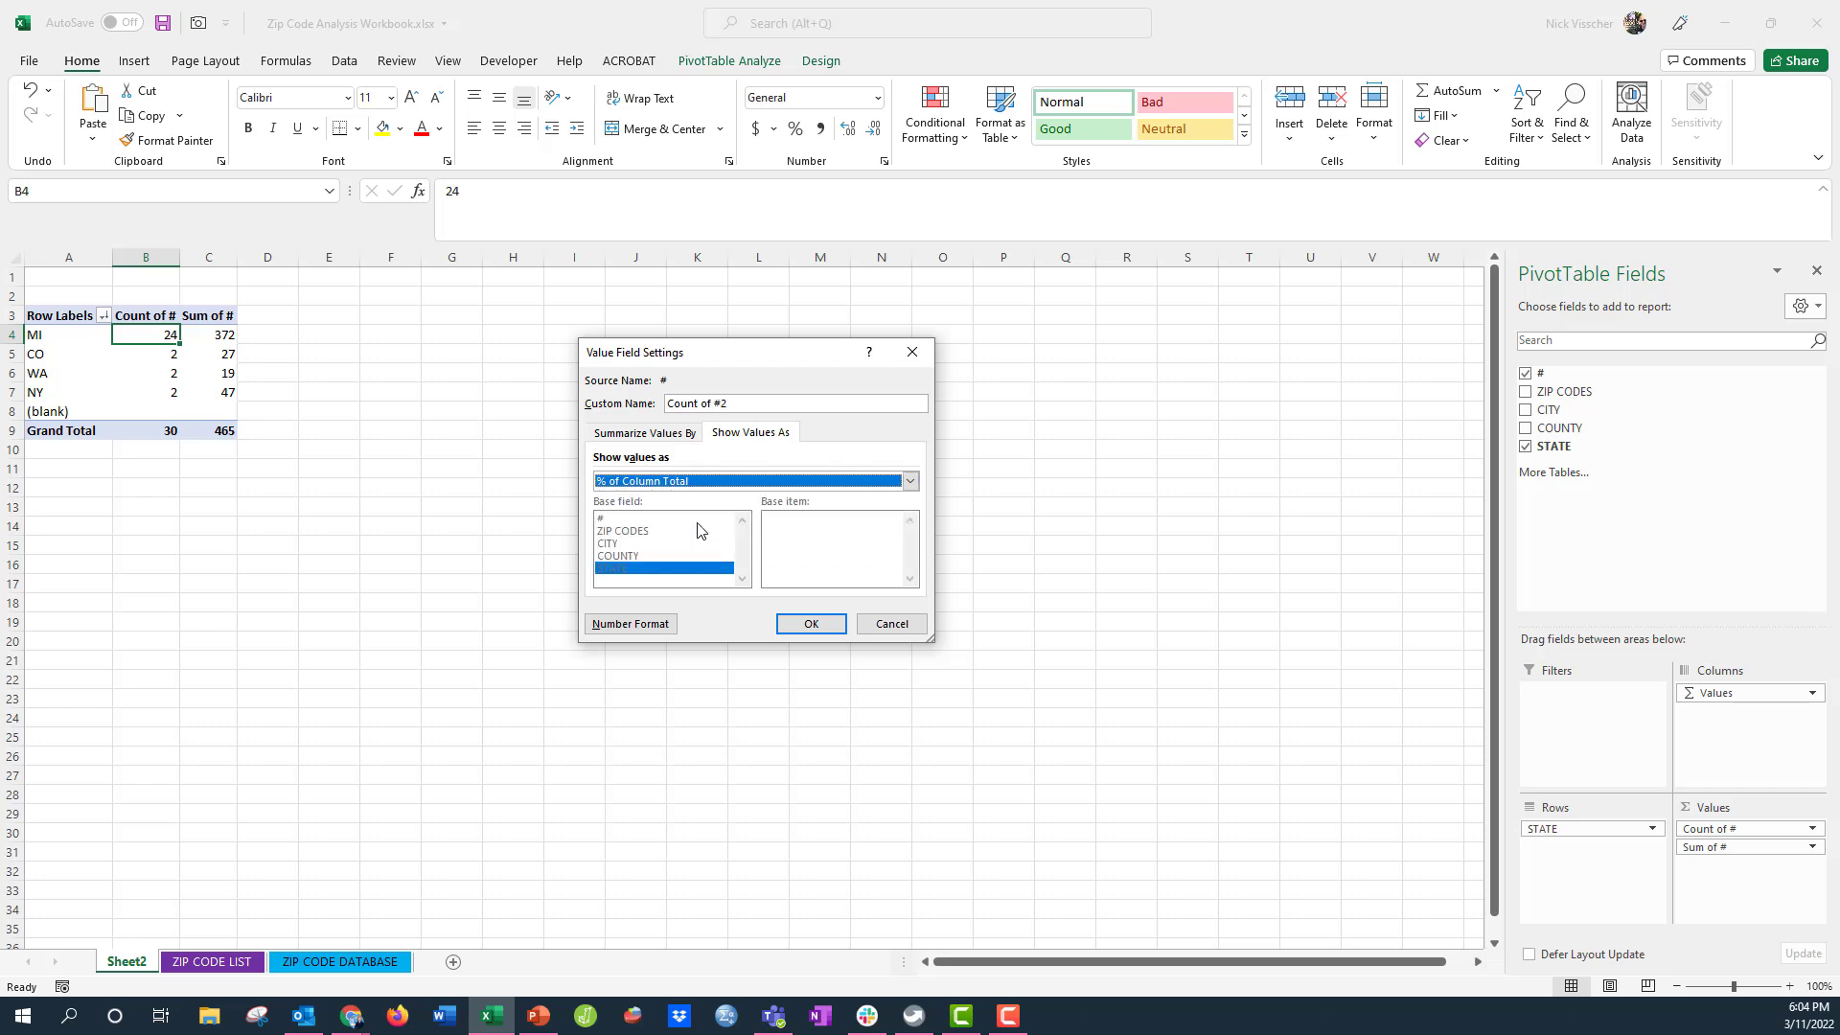
left_click(812, 625)
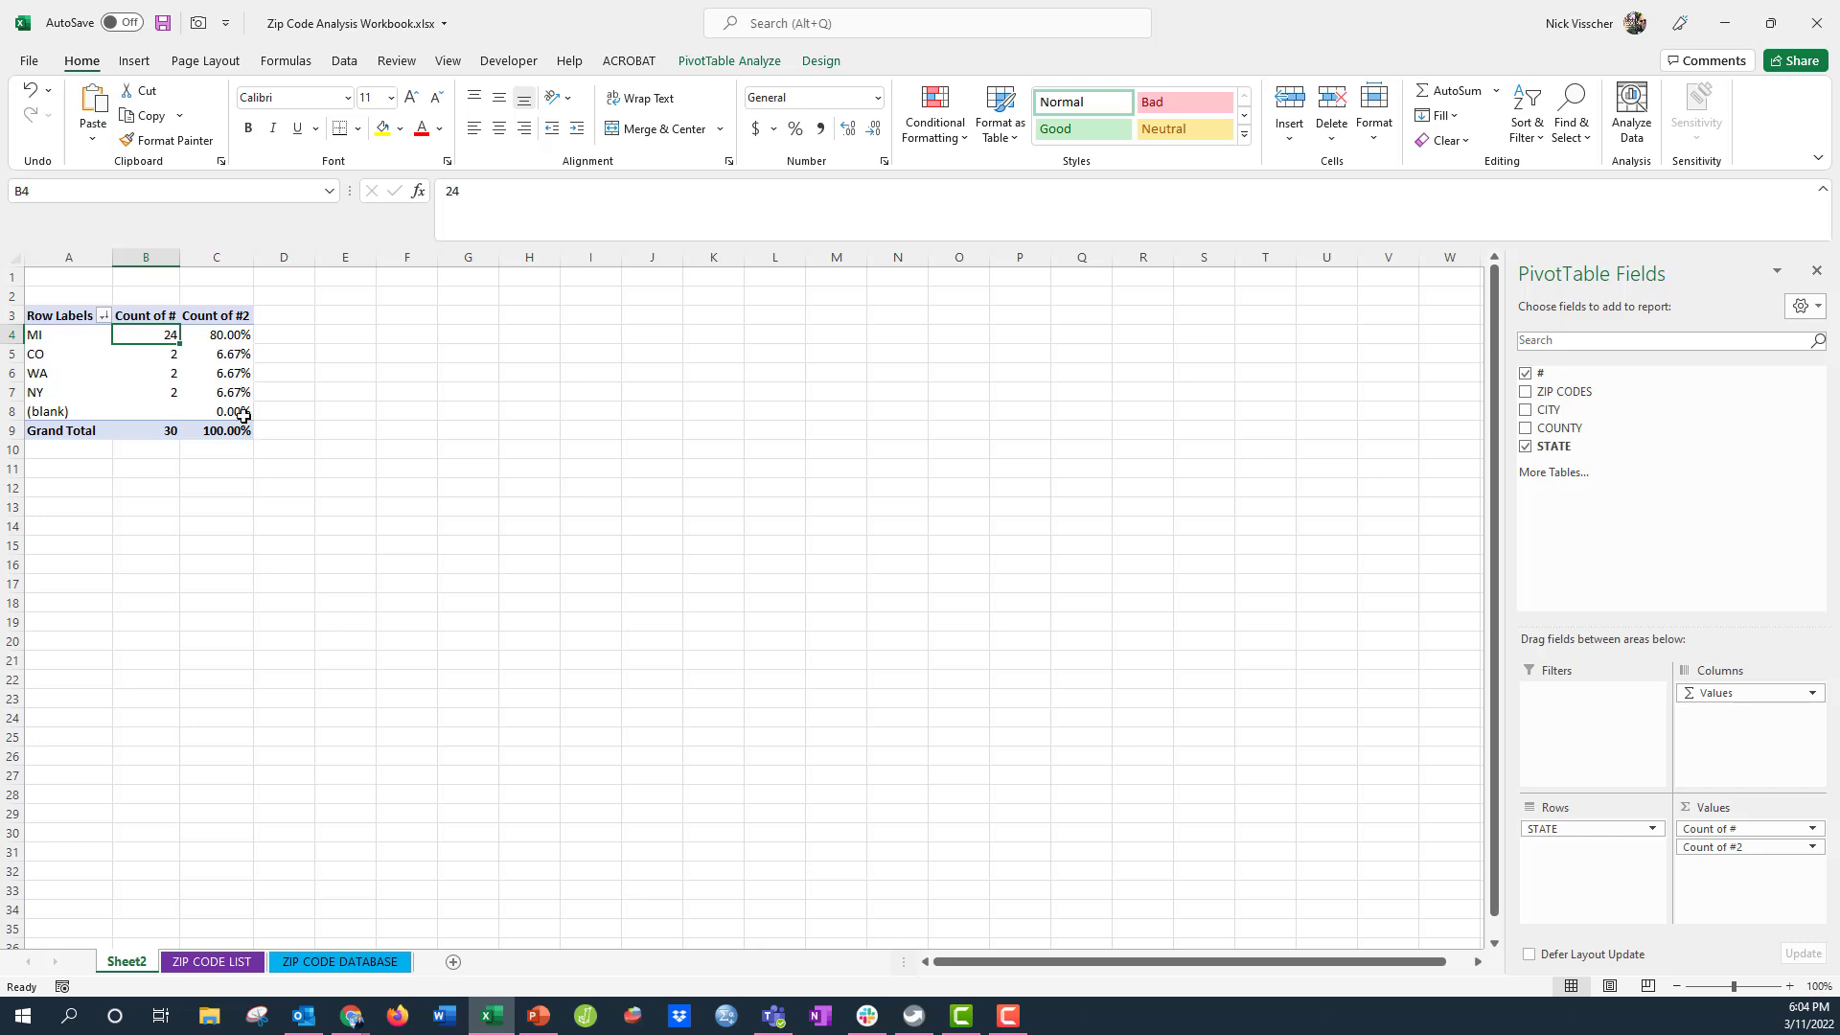
- Format C4:C9 as whole percents: MI 80%, CO, WA, NY 7%, total 100%
mouse_move(245, 333)
left_click_drag(239, 337, 233, 431)
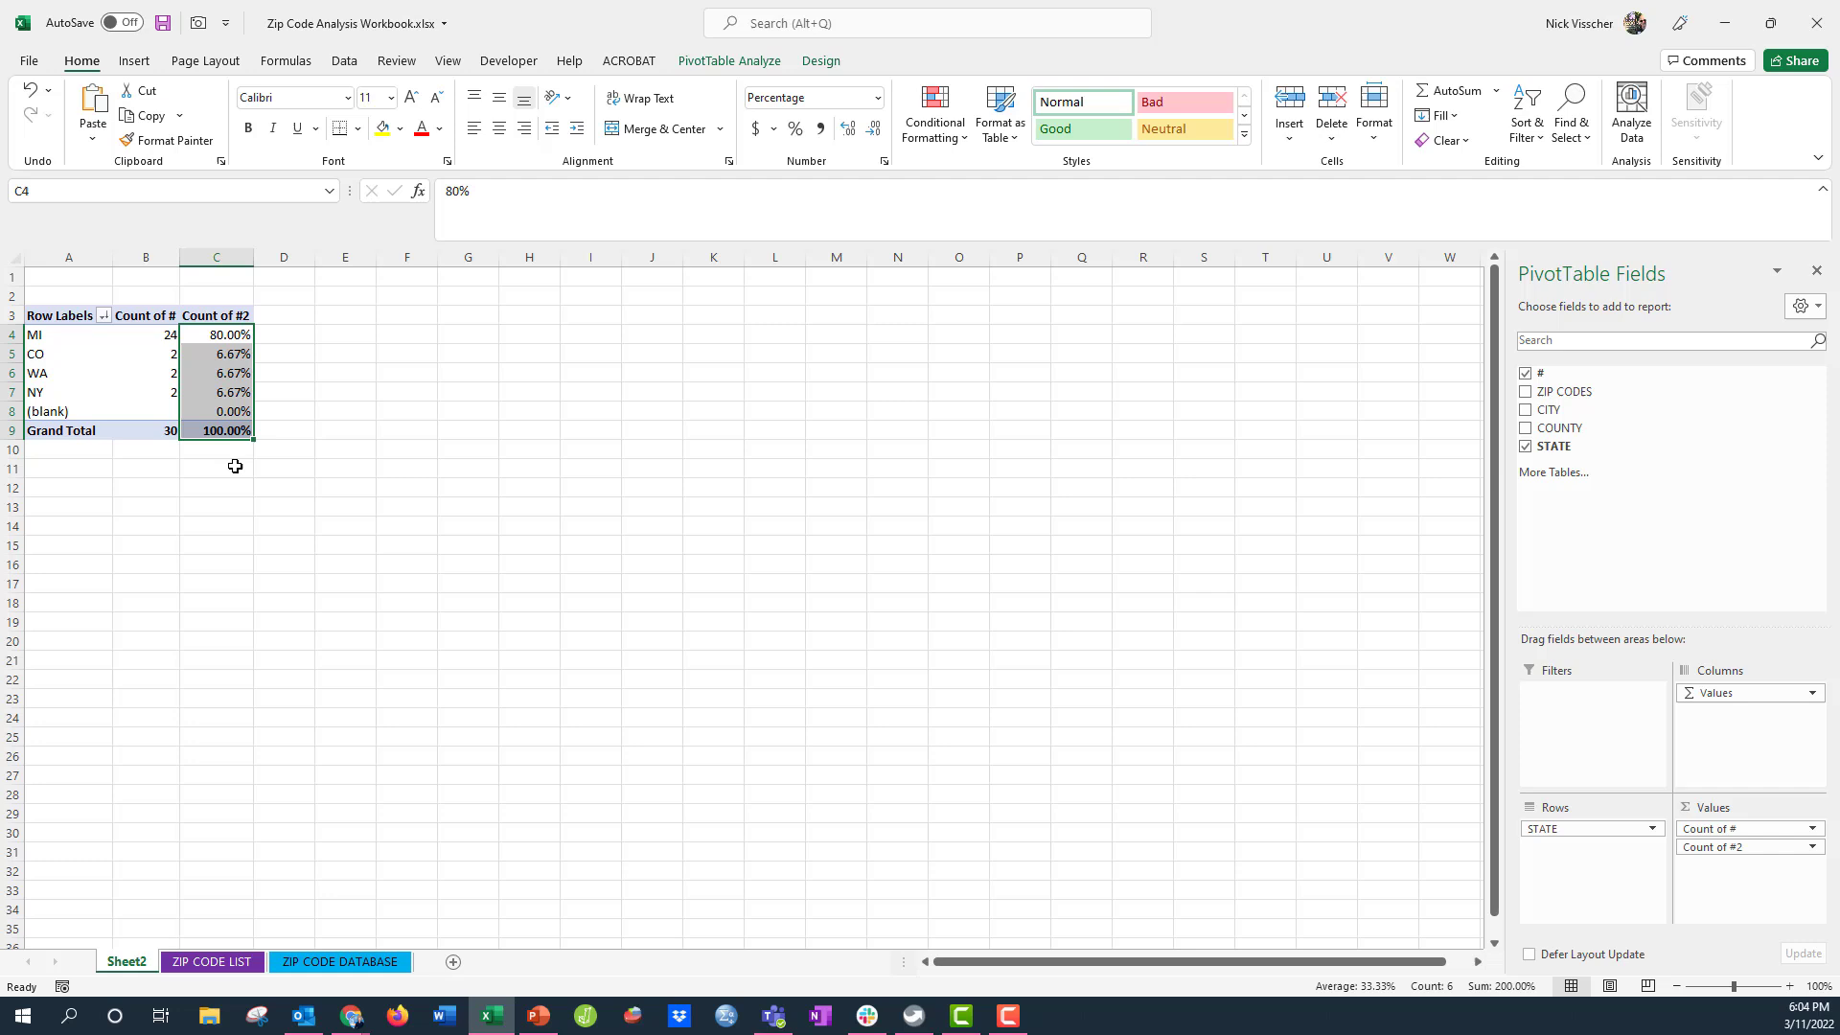
left_click(795, 136)
left_click(243, 528)
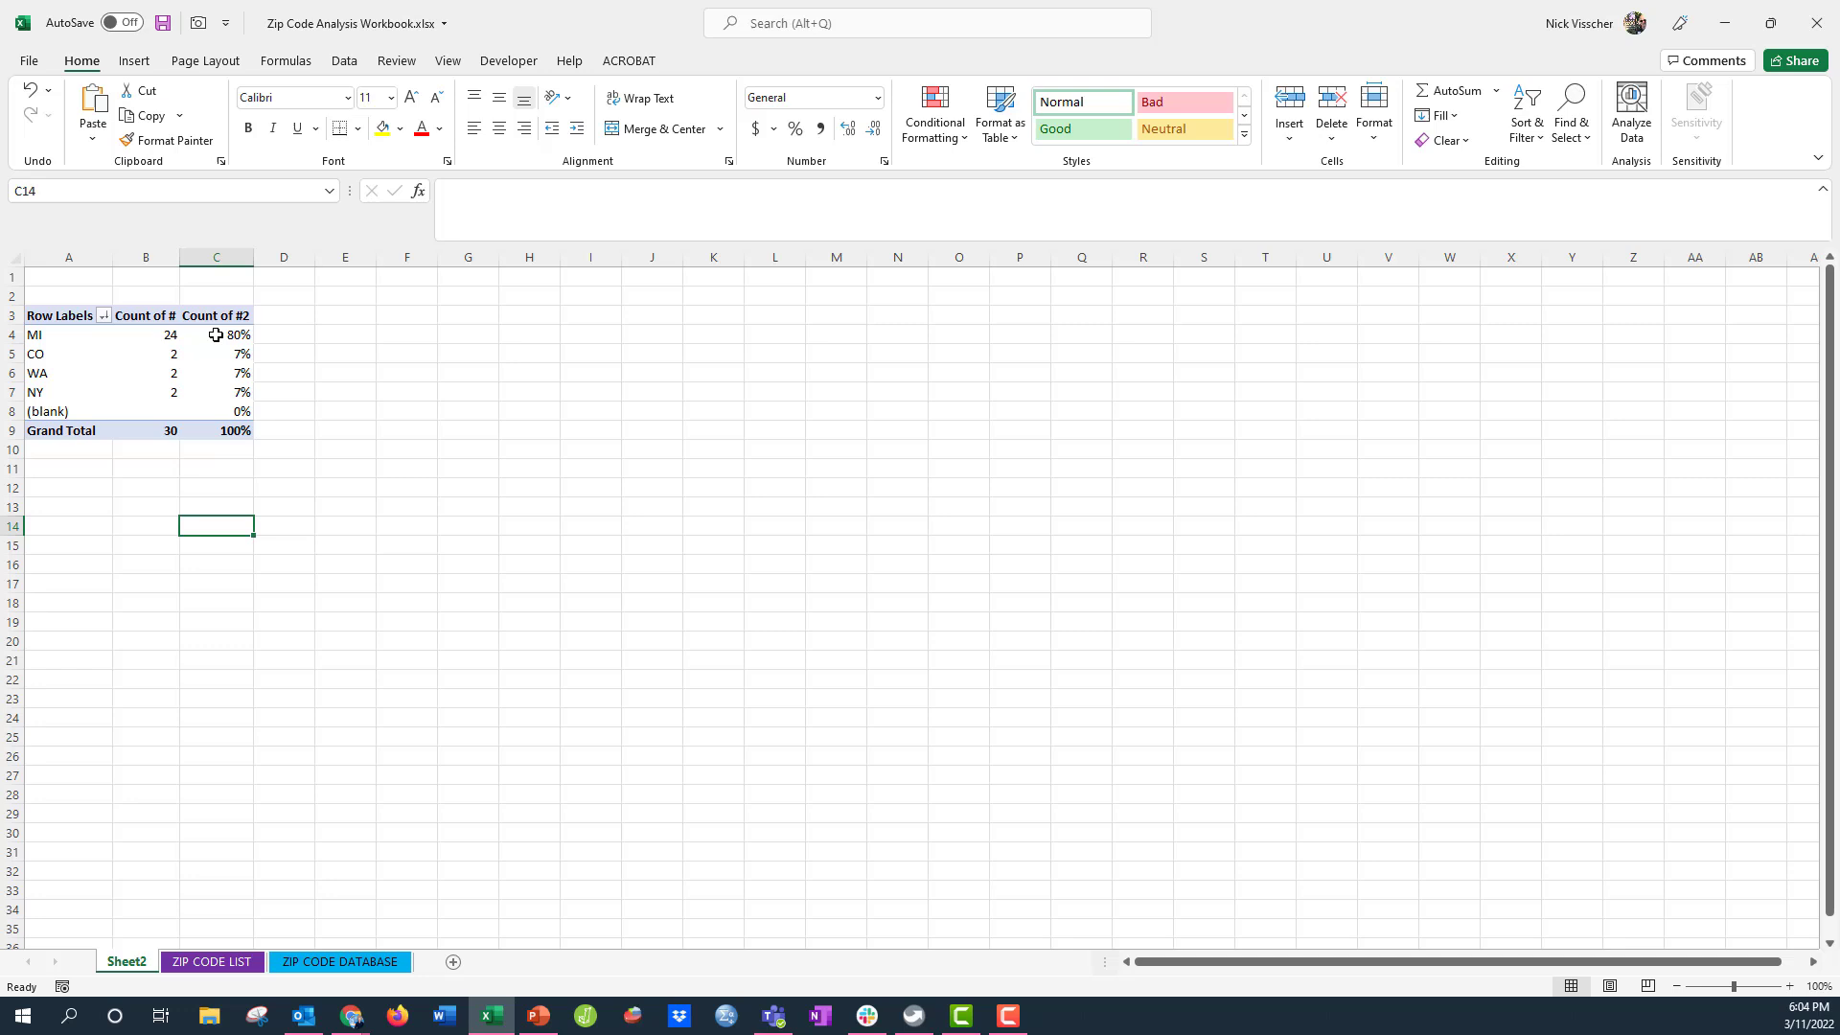
left_click_drag(225, 333, 212, 413)
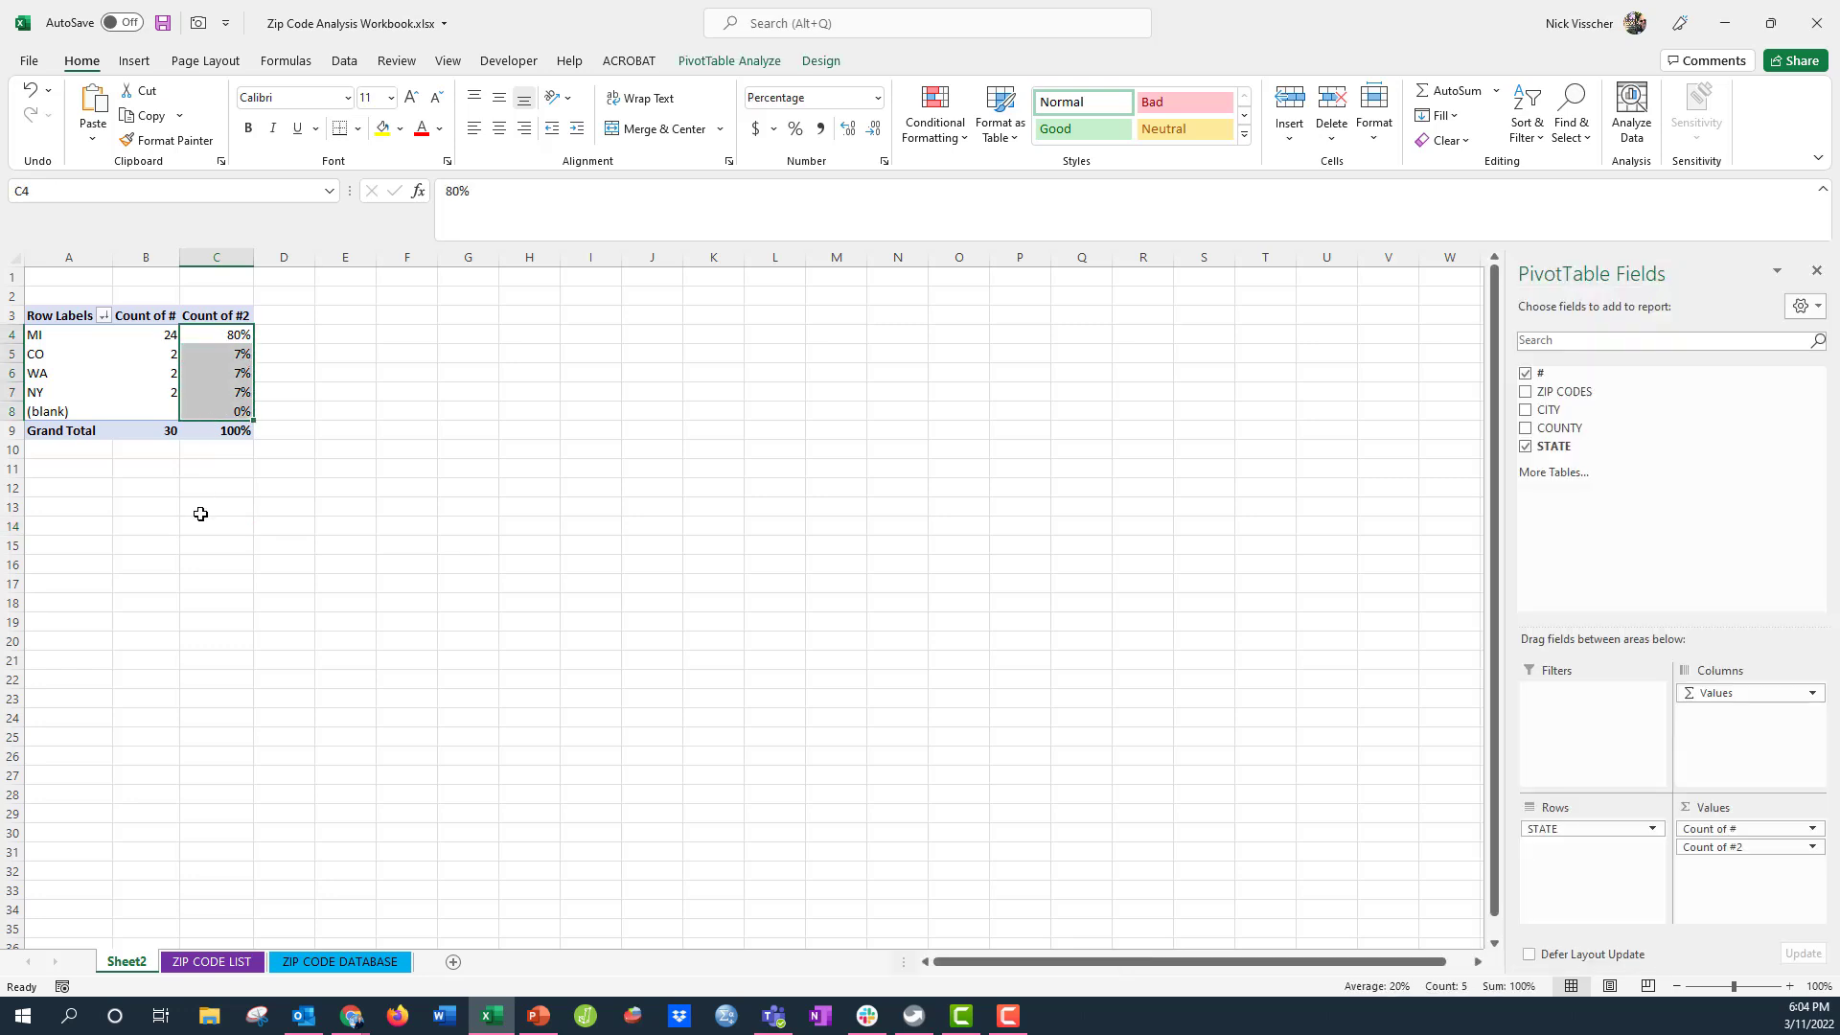
left_click(198, 331)
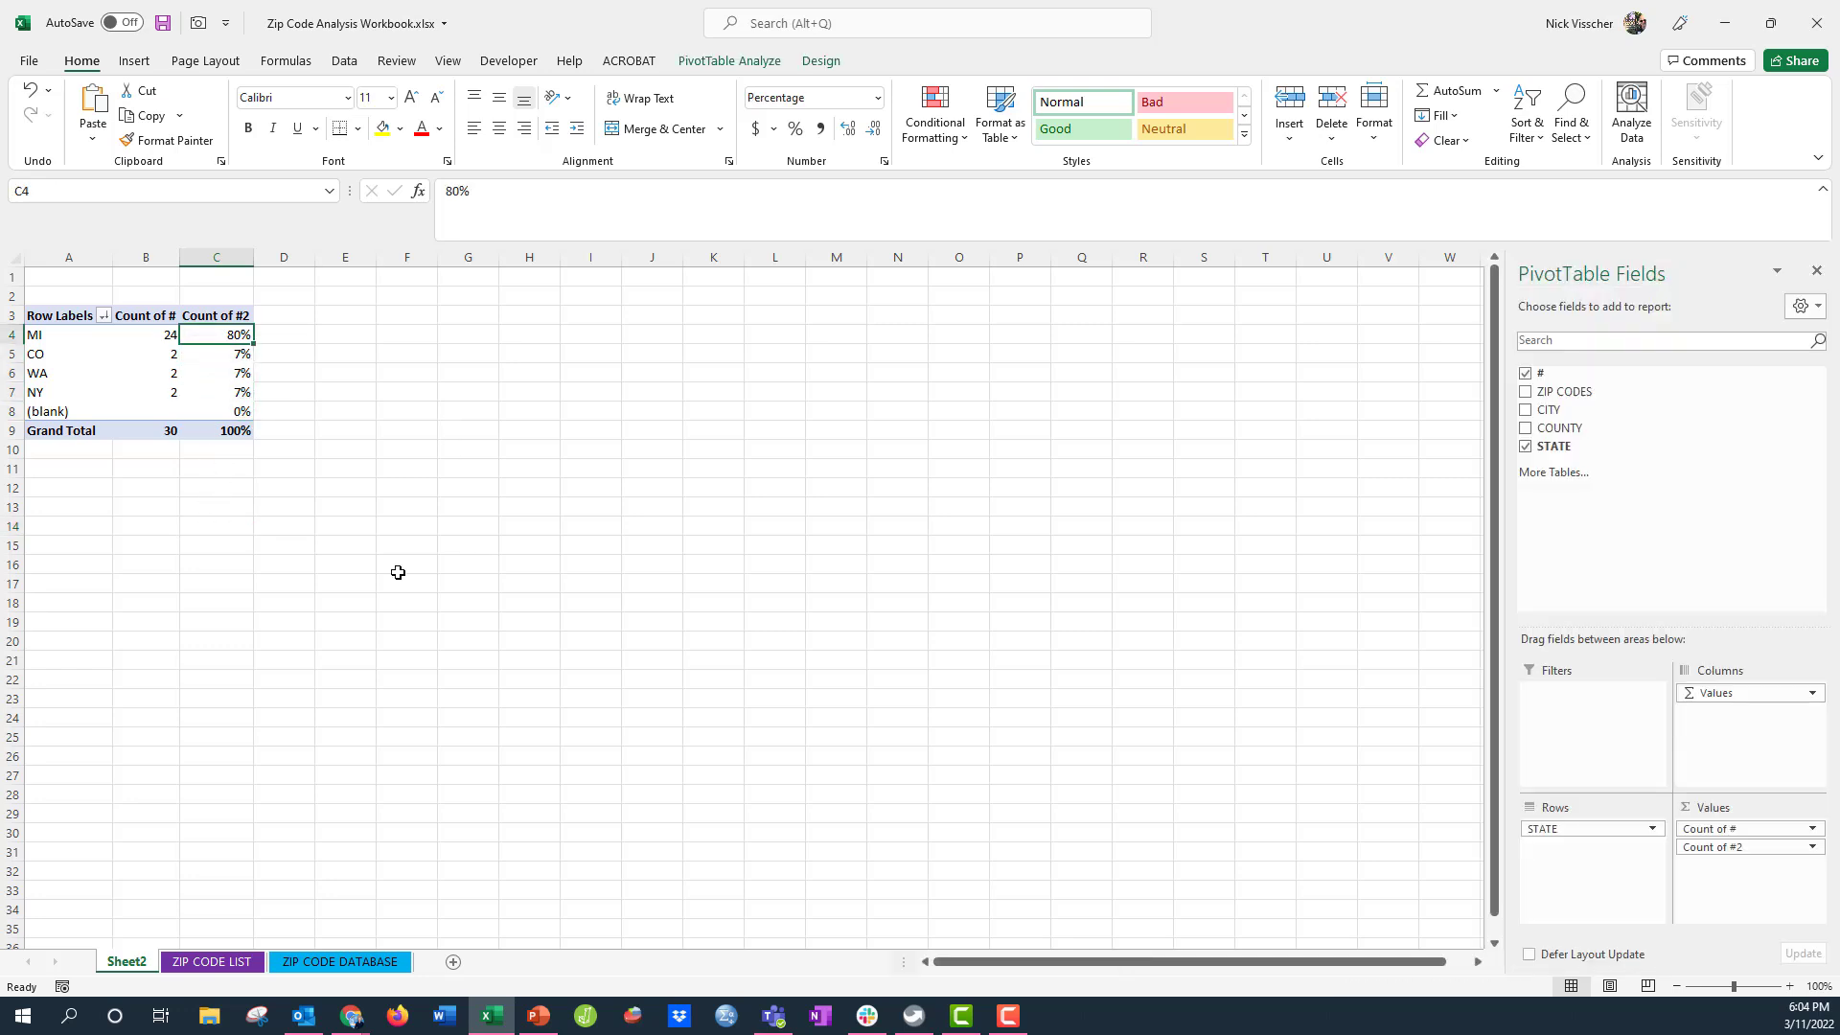
left_click(207, 352)
key("Left")
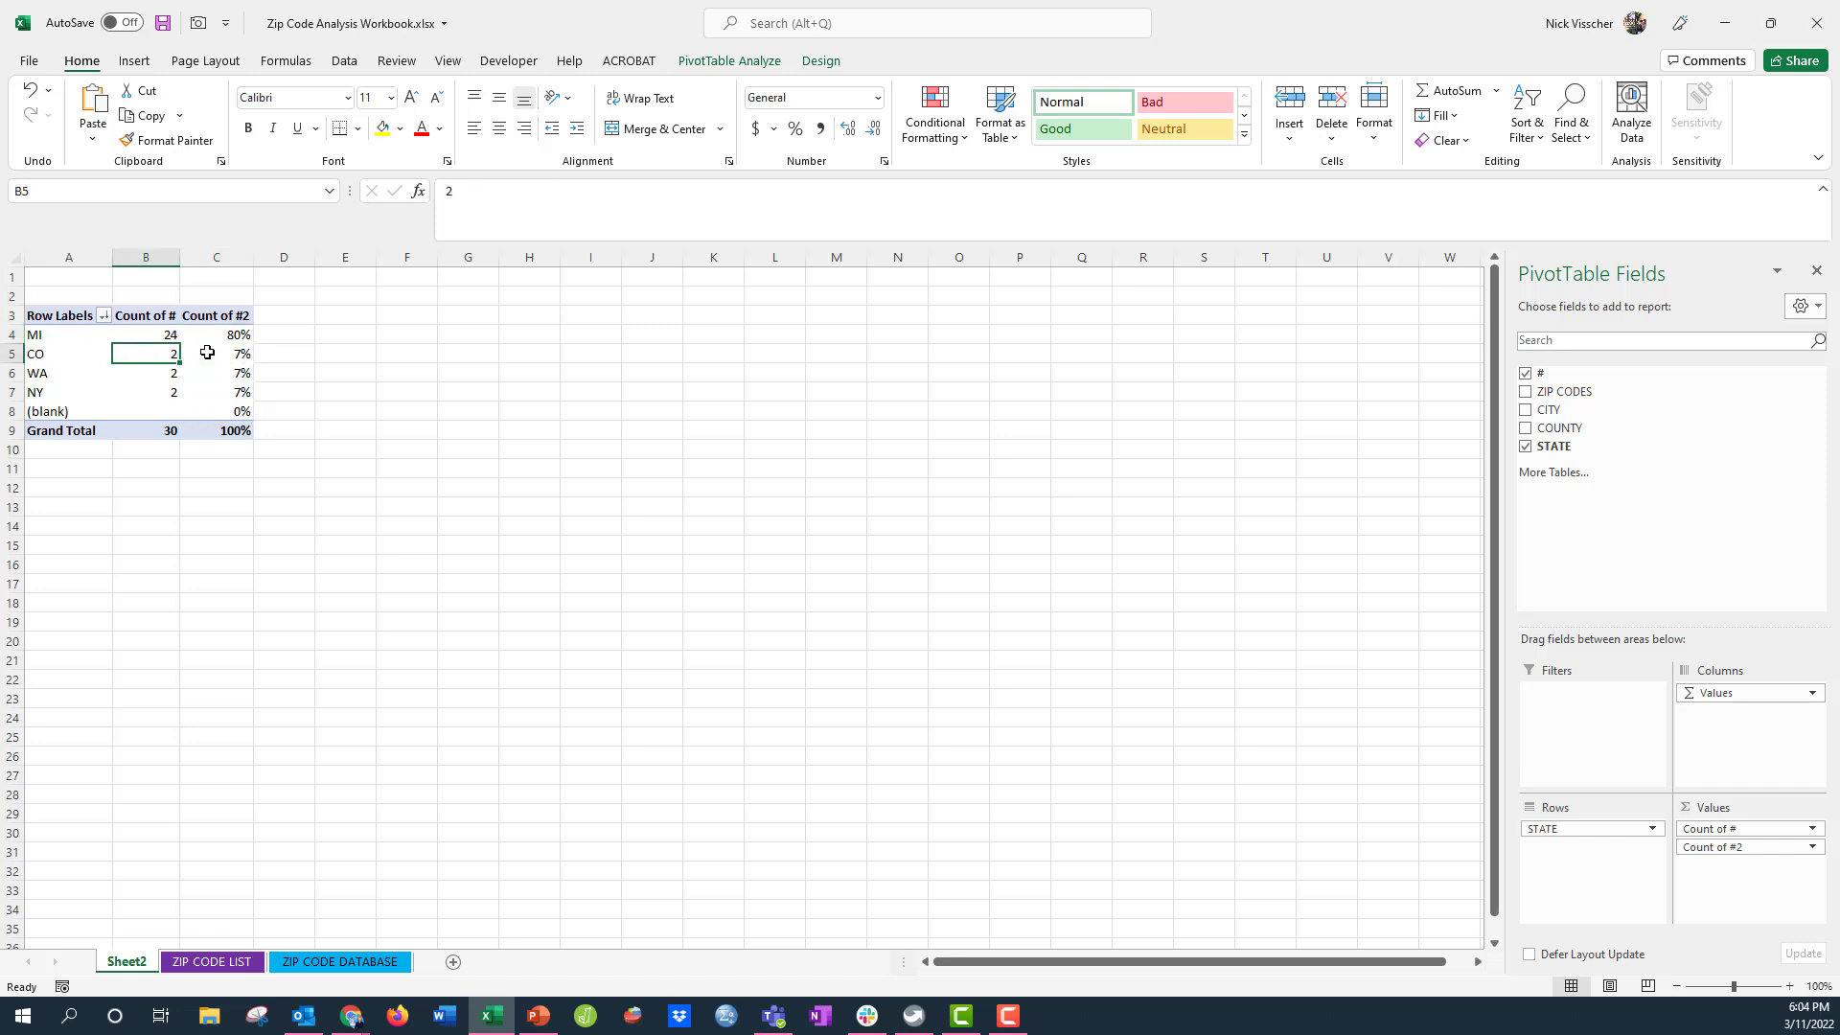
left_click(141, 408)
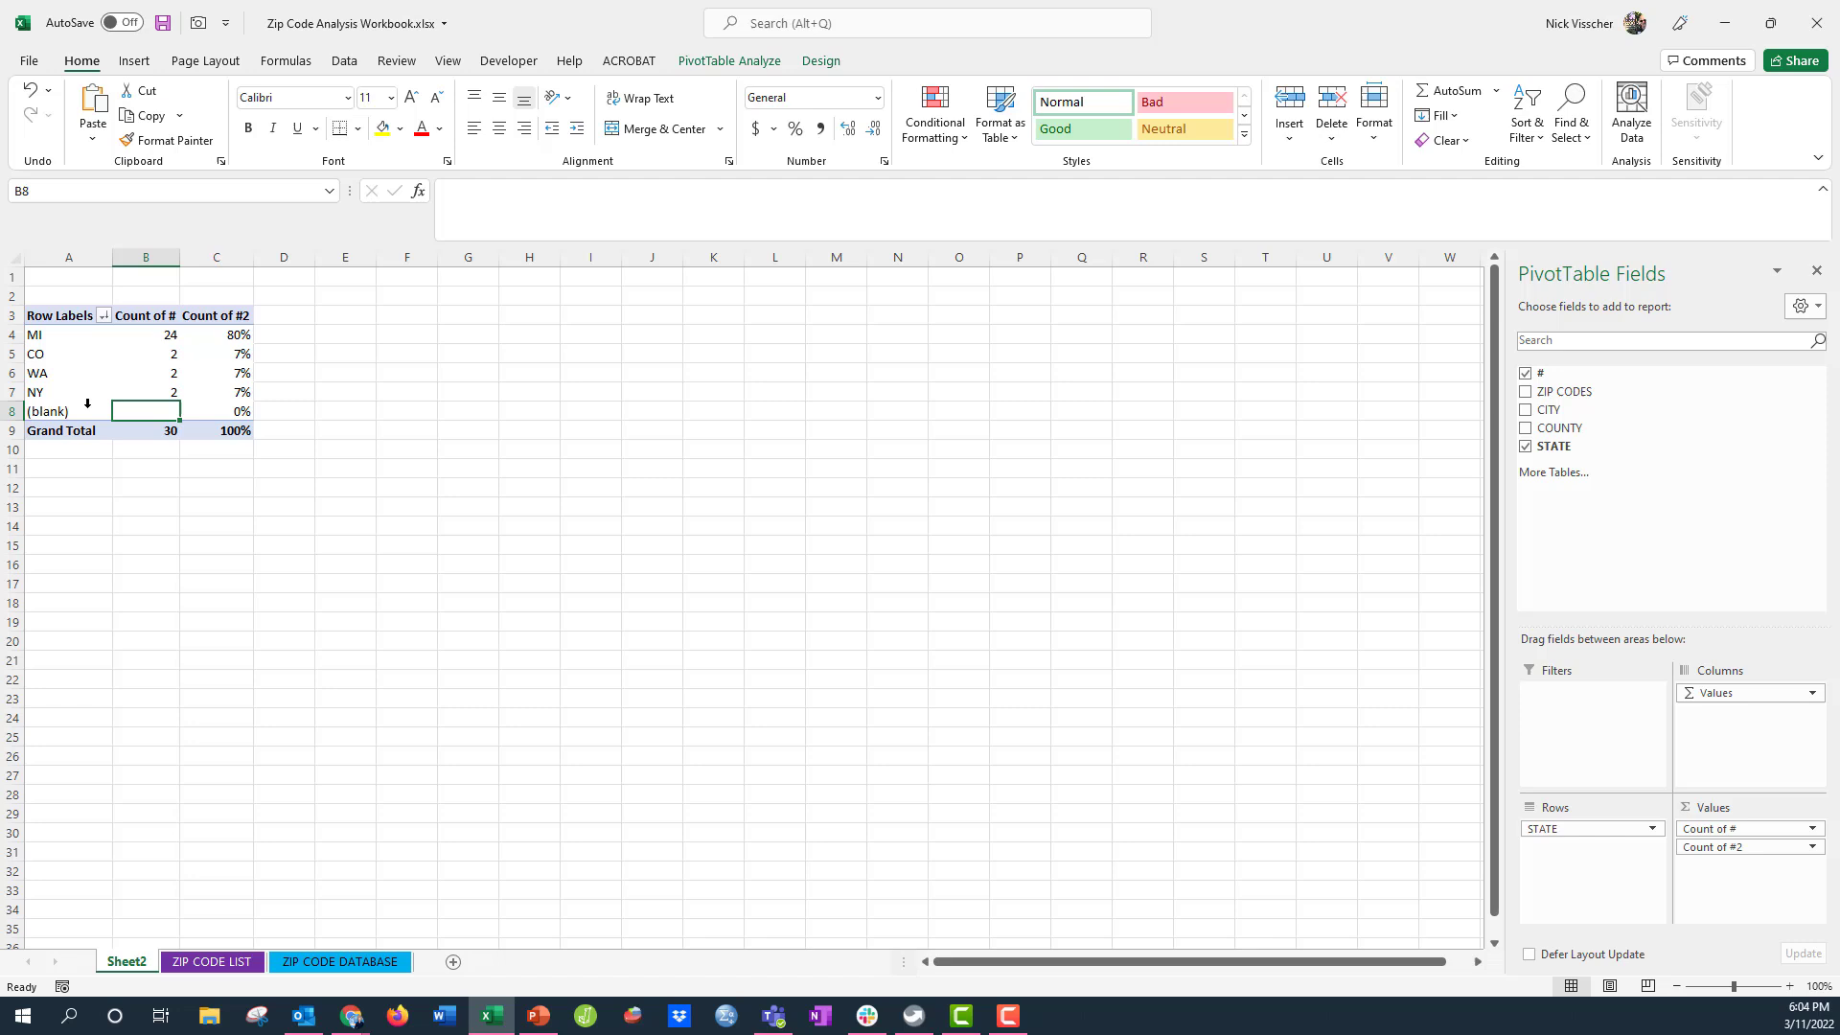
left_click(82, 410)
left_click(146, 410)
left_click(193, 410)
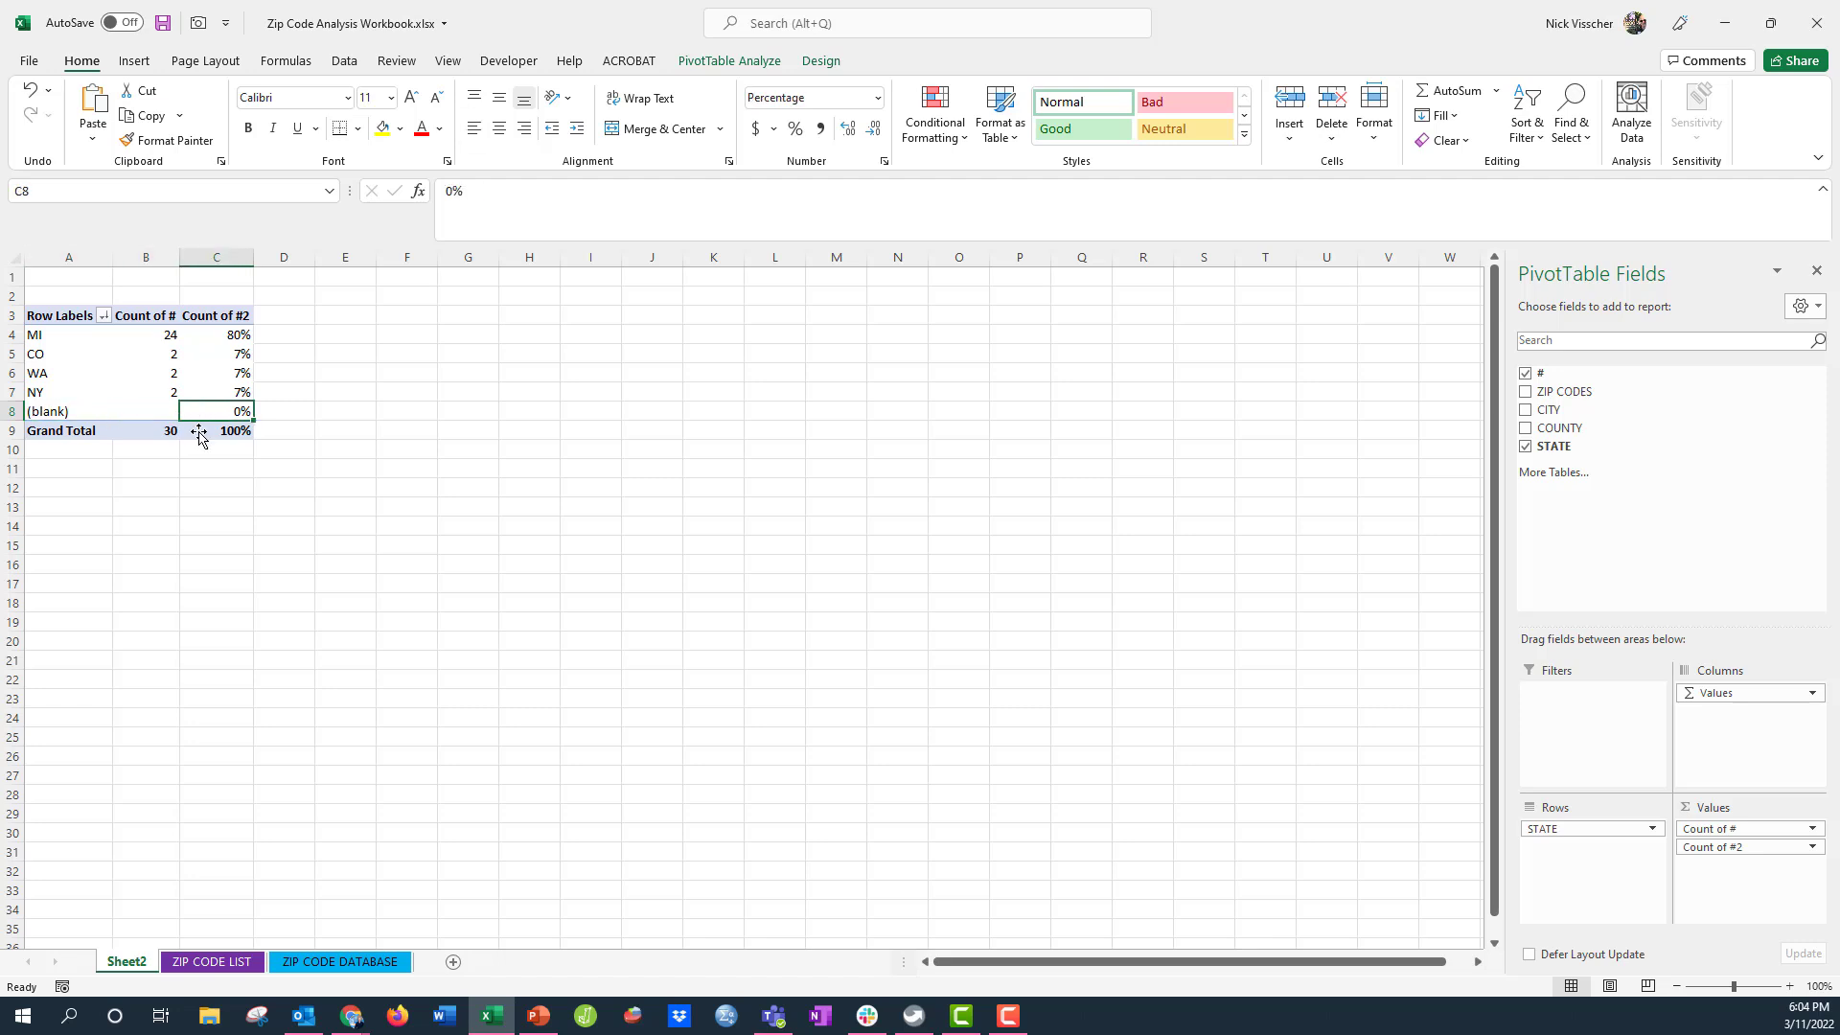